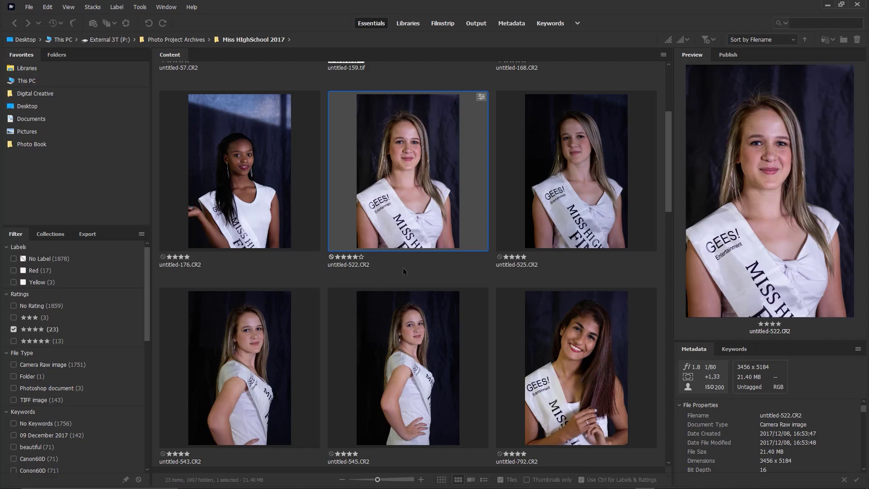
# Browse the four-star portraits in the Miss HighSchool 2017 folder and preview untitled-545.CR2 and untitled-522.CR2.
pyautogui.click(437, 265)
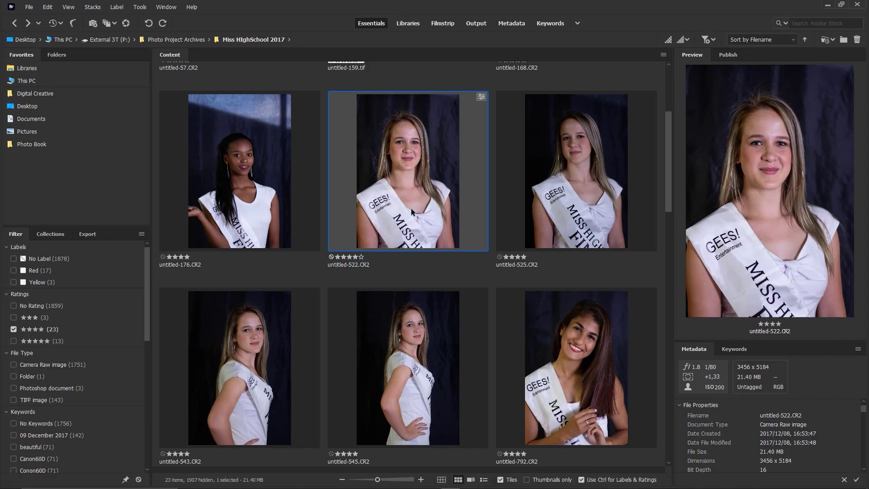
pyautogui.scroll(-5, 425, 281)
pyautogui.scroll(5, 392, 260)
pyautogui.scroll(-5, 374, 279)
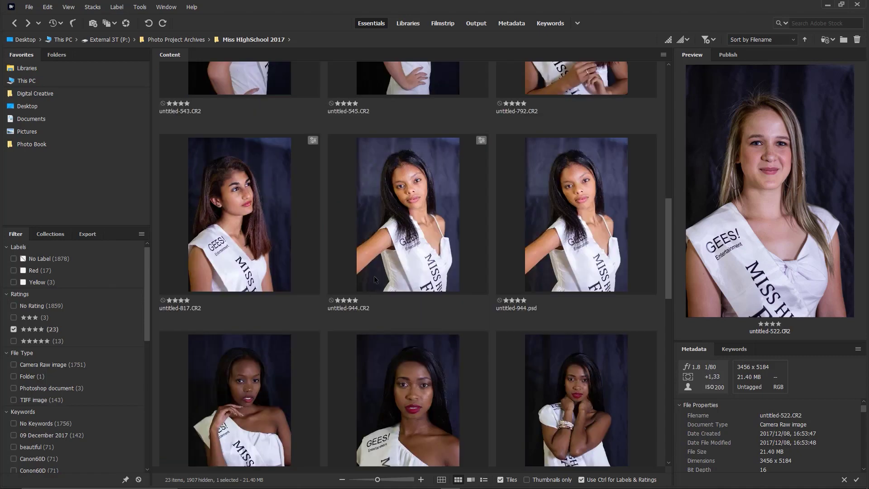
pyautogui.scroll(6, 380, 274)
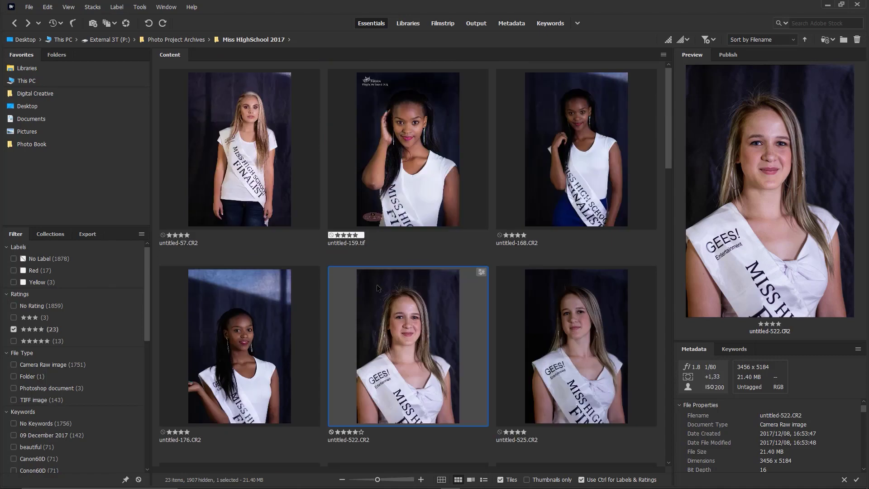
pyautogui.scroll(-4, 377, 287)
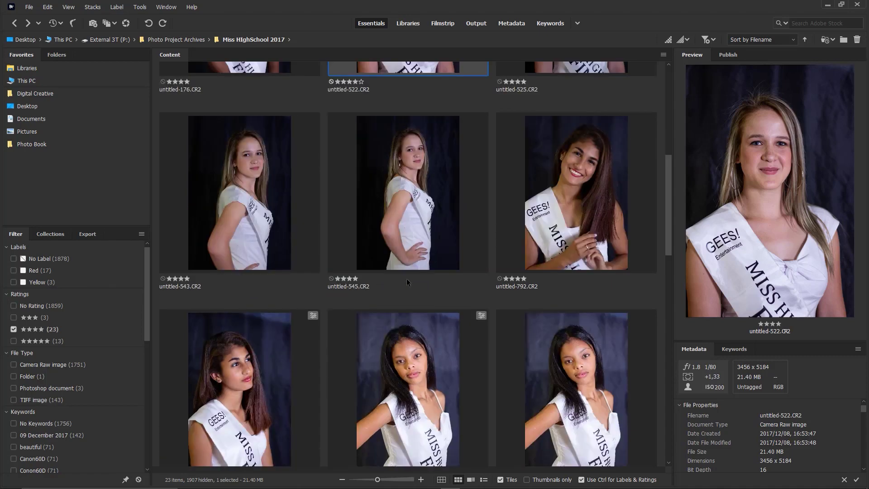
pyautogui.click(399, 267)
pyautogui.scroll(4, 399, 274)
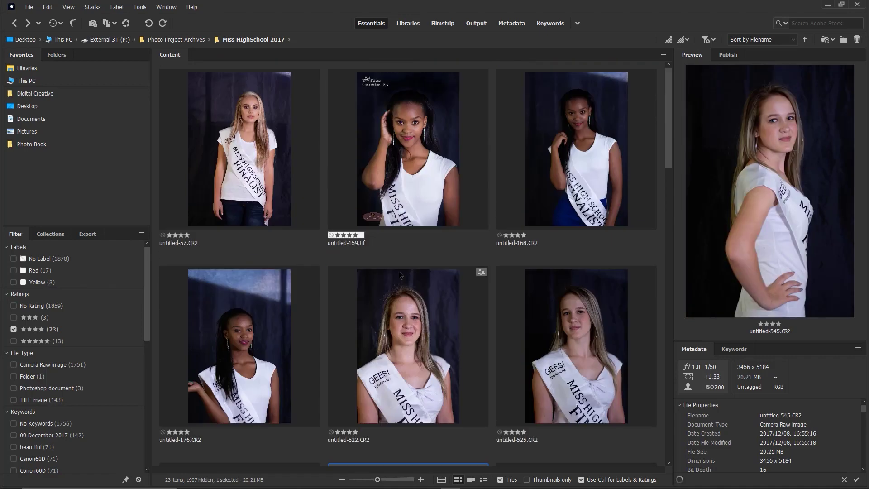
pyautogui.click(393, 295)
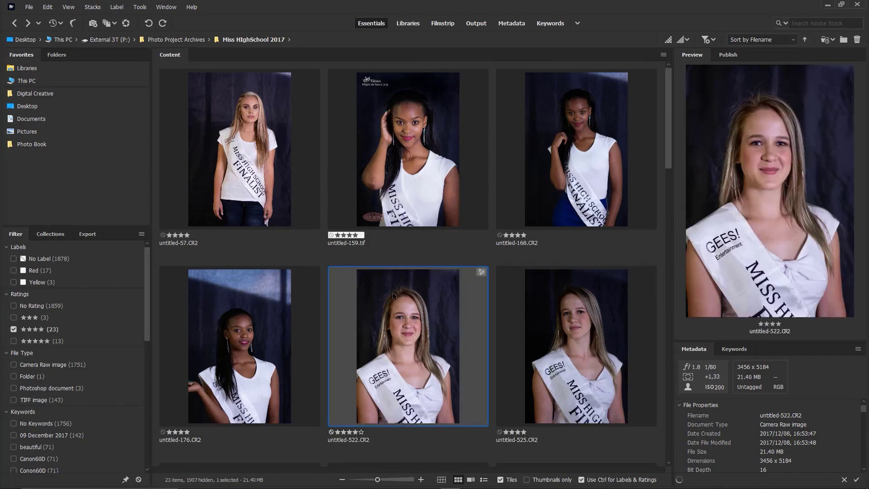
# Compare the previews of untitled-159.tif, untitled-57.CR2, untitled-176.CR2 and untitled-522.CR2, finishing on untitled-522.CR2.
pyautogui.click(393, 169)
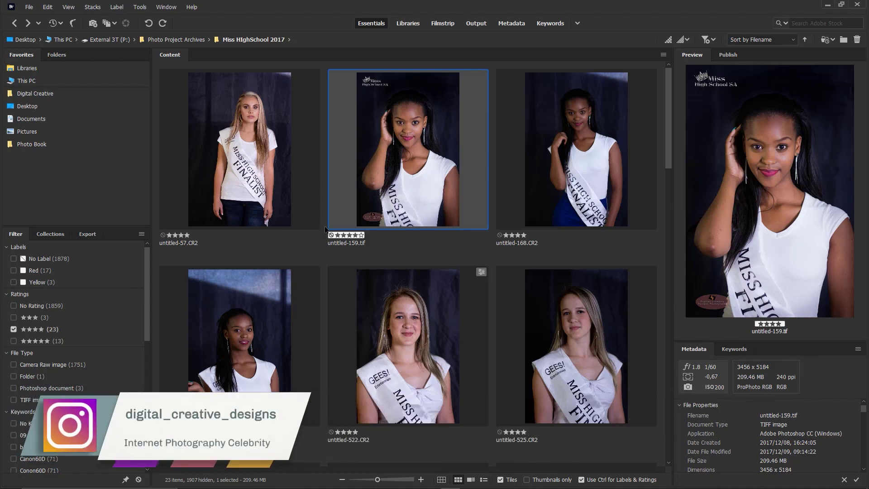
pyautogui.click(290, 201)
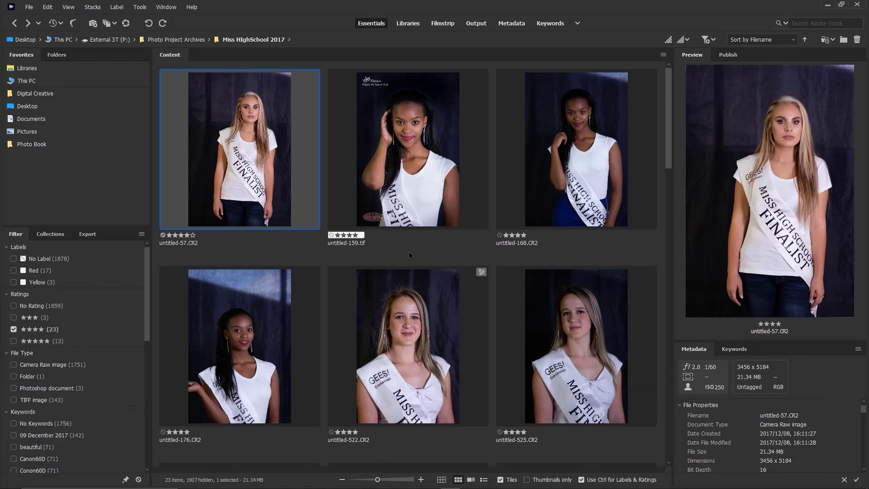
pyautogui.click(384, 330)
pyautogui.scroll(-3, 384, 329)
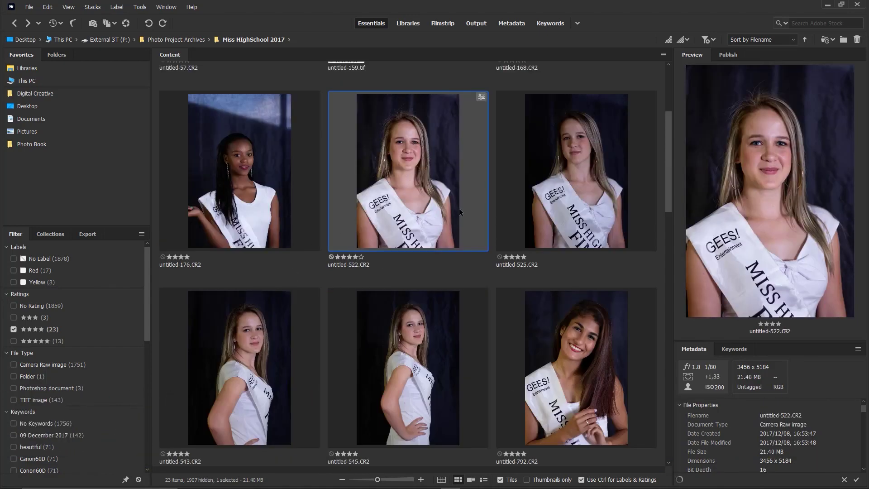
pyautogui.press('Up')
pyautogui.click(275, 309)
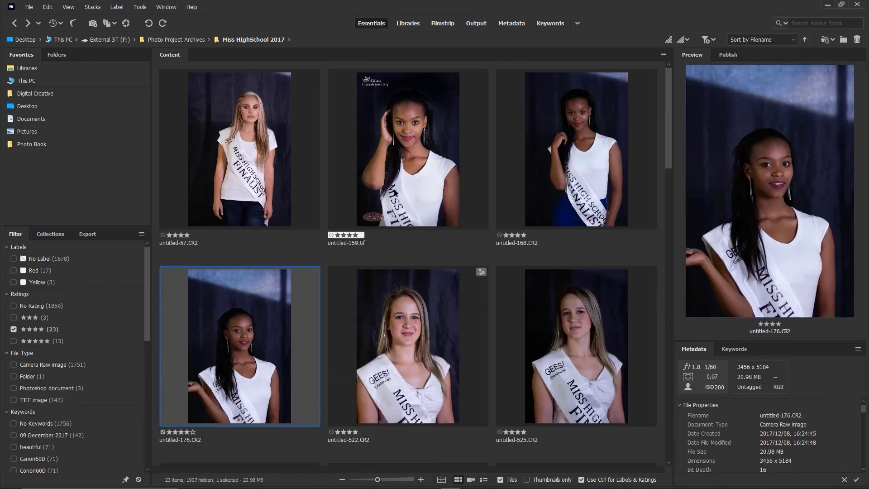
pyautogui.click(394, 188)
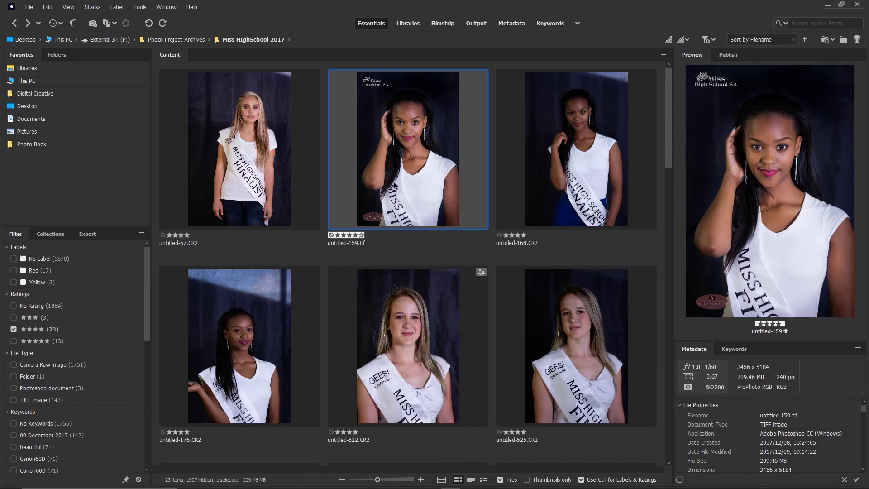
pyautogui.click(246, 201)
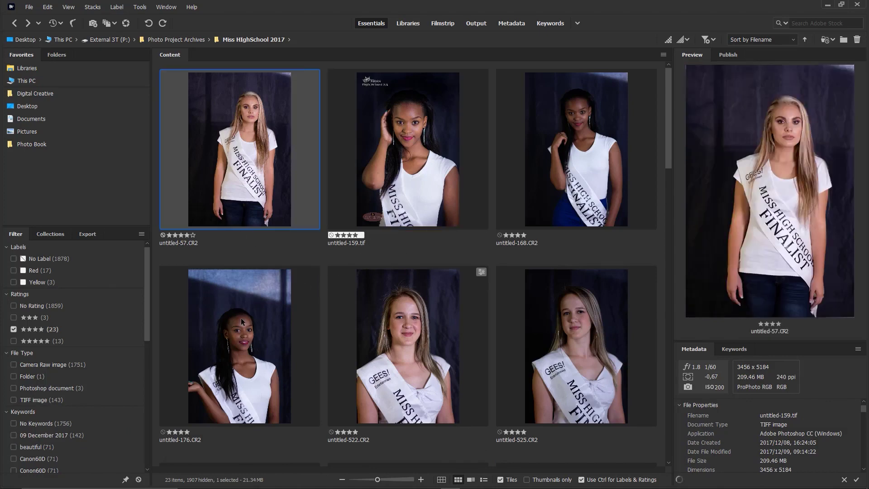
pyautogui.click(252, 281)
pyautogui.scroll(-3, 252, 218)
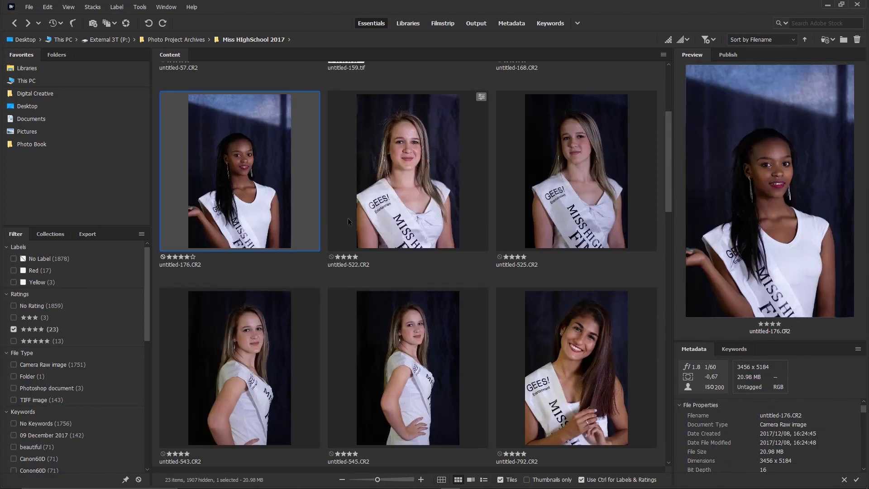
pyautogui.click(399, 214)
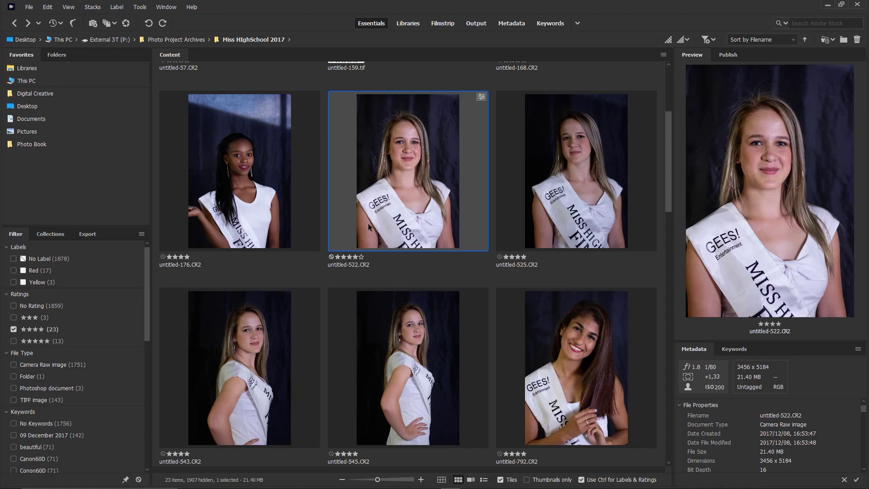
pyautogui.click(298, 161)
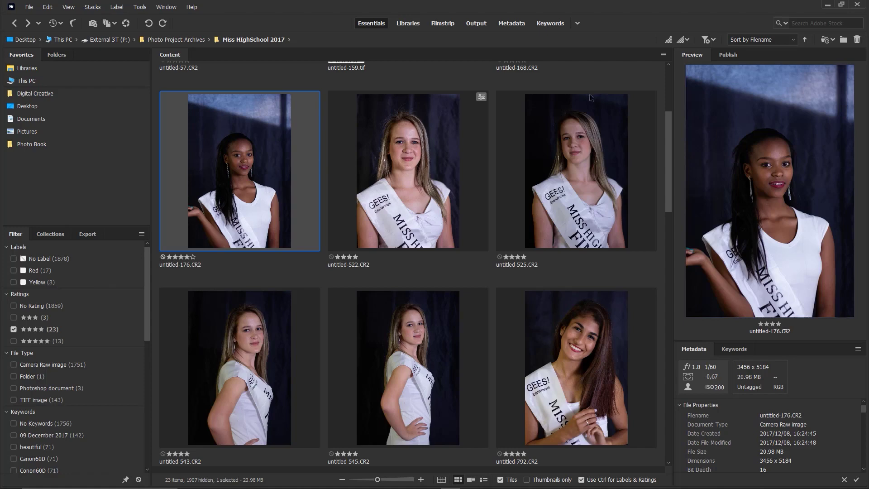
pyautogui.click(459, 150)
# Look through the whole set of four-star portraits and return to the row with untitled-522.CR2.
pyautogui.scroll(-10, 459, 153)
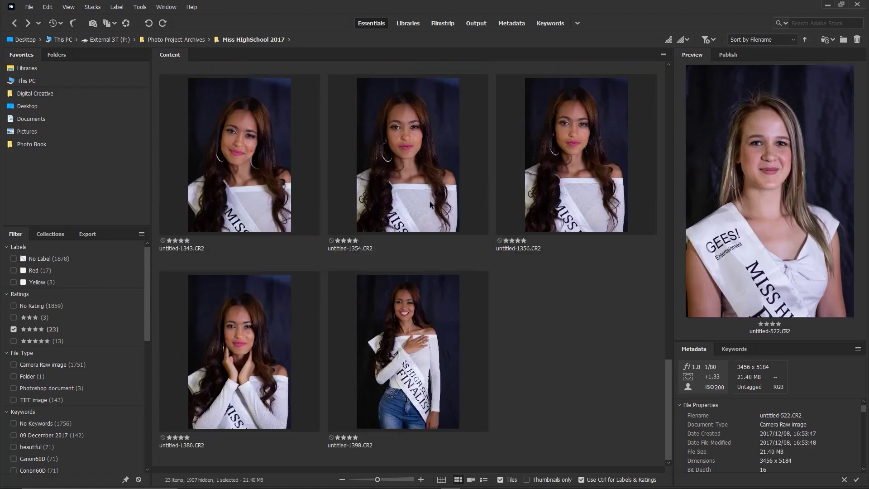
pyautogui.scroll(10, 384, 164)
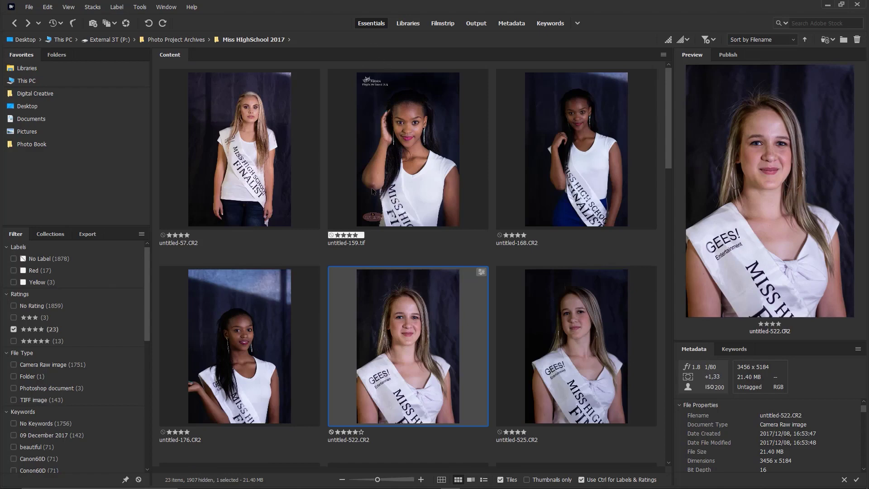
pyautogui.scroll(-5, 322, 177)
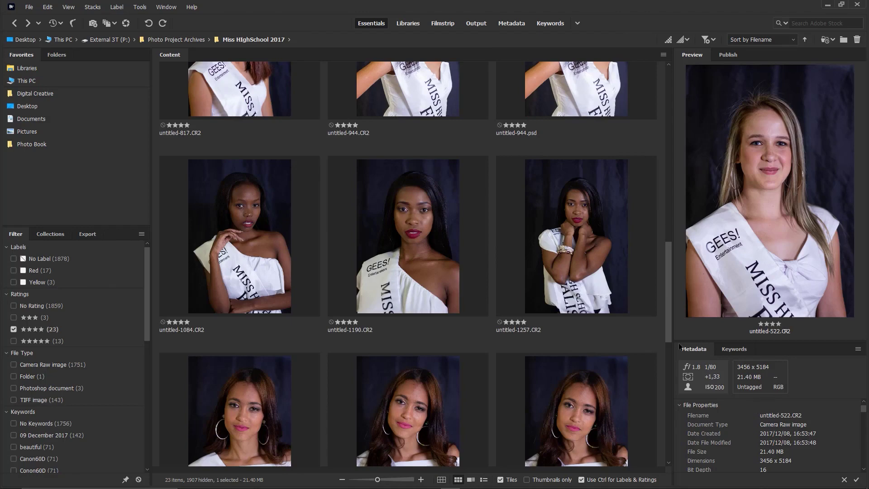
pyautogui.scroll(3, 435, 297)
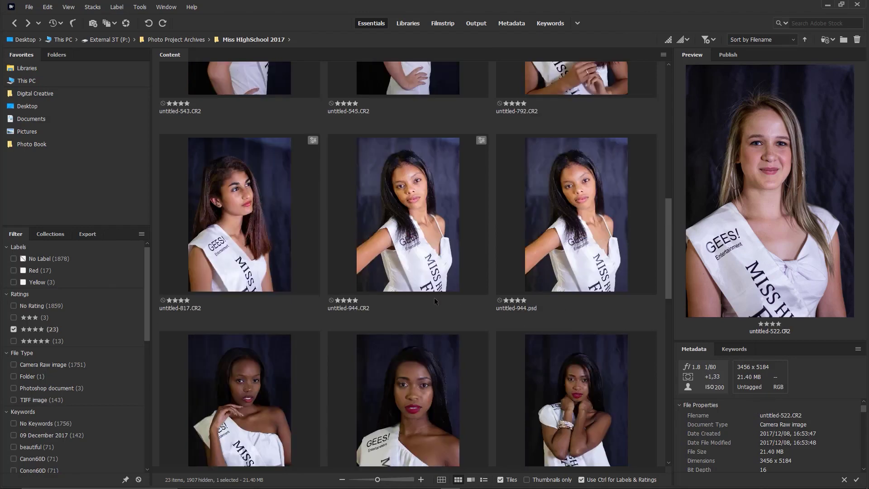
pyautogui.scroll(5, 435, 297)
pyautogui.scroll(-2, 452, 305)
pyautogui.scroll(2, 459, 280)
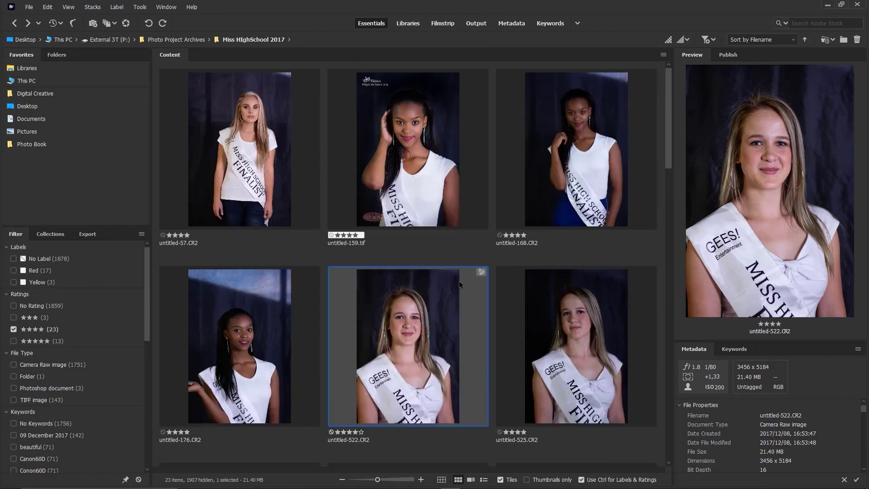
pyautogui.scroll(-4, 487, 319)
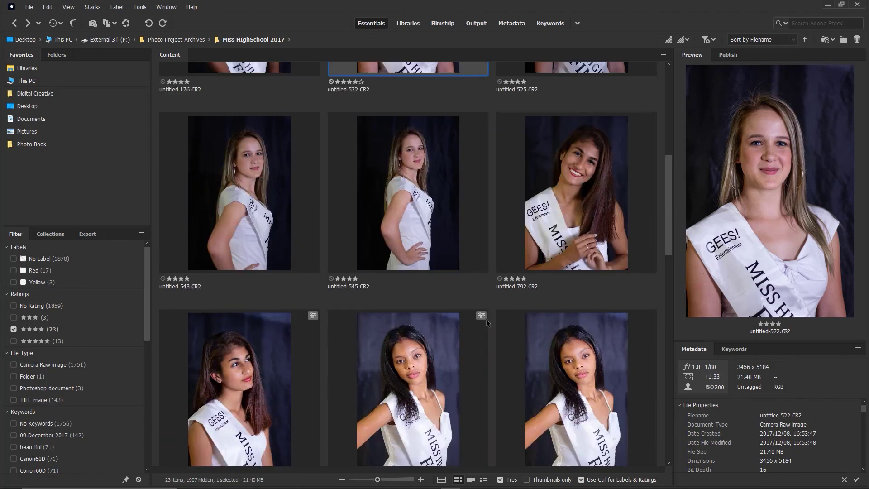
pyautogui.scroll(3, 407, 245)
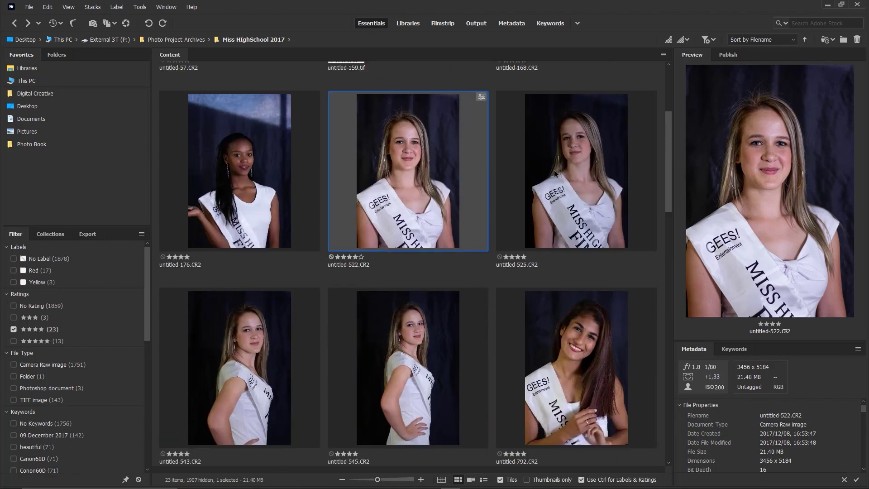
# Preview untitled-522.CR2, untitled-525.CR2 and untitled-543.CR2 together, and return to untitled-522.CR2 alone.
pyautogui.keyDown('shift'); pyautogui.click(257, 381); pyautogui.keyUp('shift')
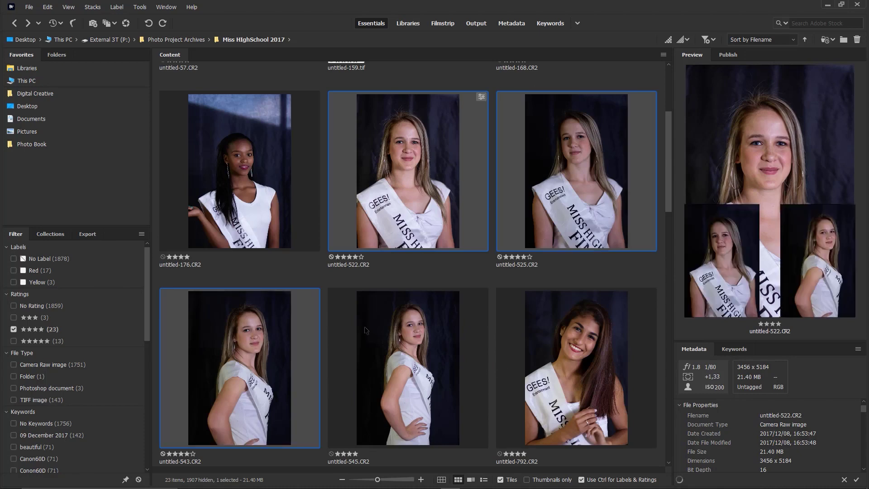
pyautogui.click(452, 173)
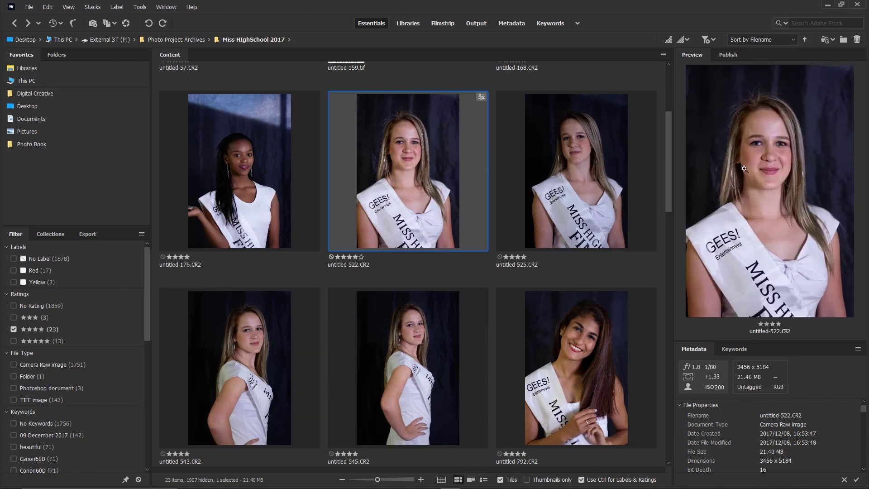
# Examine the eyes, cheeks, nose and forehead in untitled-522.CR2 with the loupe at 100%.
pyautogui.click(764, 146)
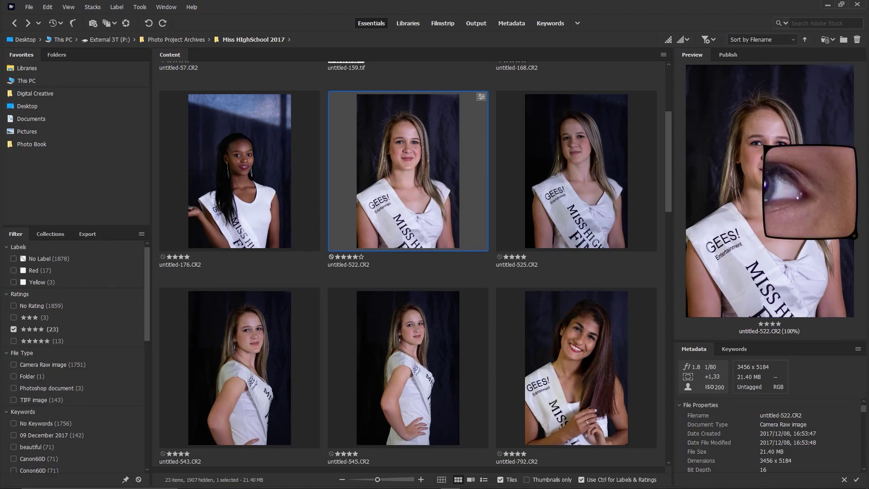
pyautogui.click(756, 149)
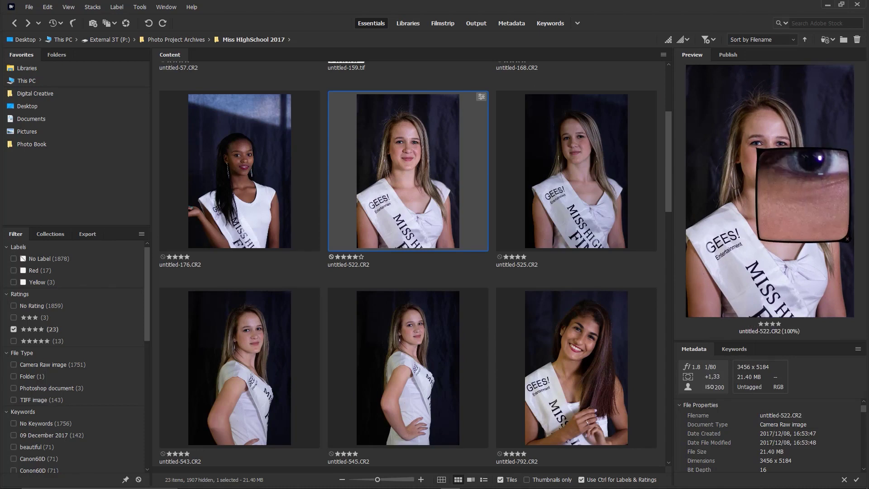
pyautogui.click(766, 139)
pyautogui.click(757, 161)
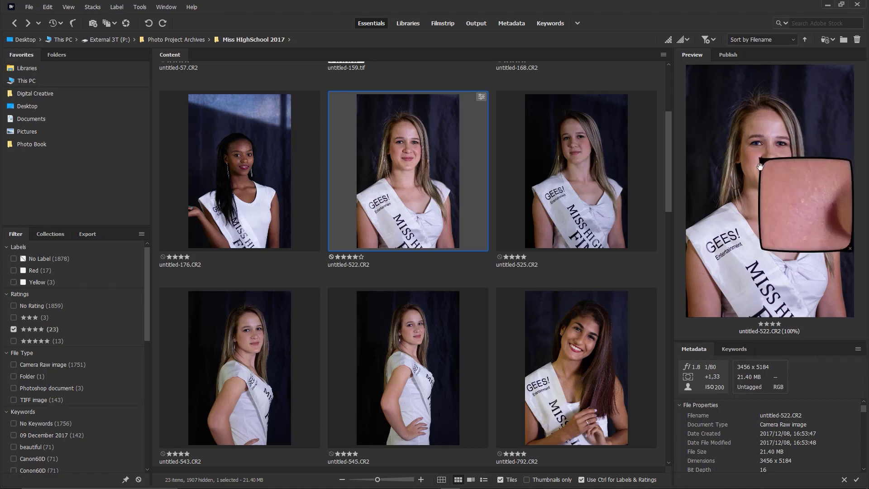
pyautogui.click(775, 157)
pyautogui.click(766, 134)
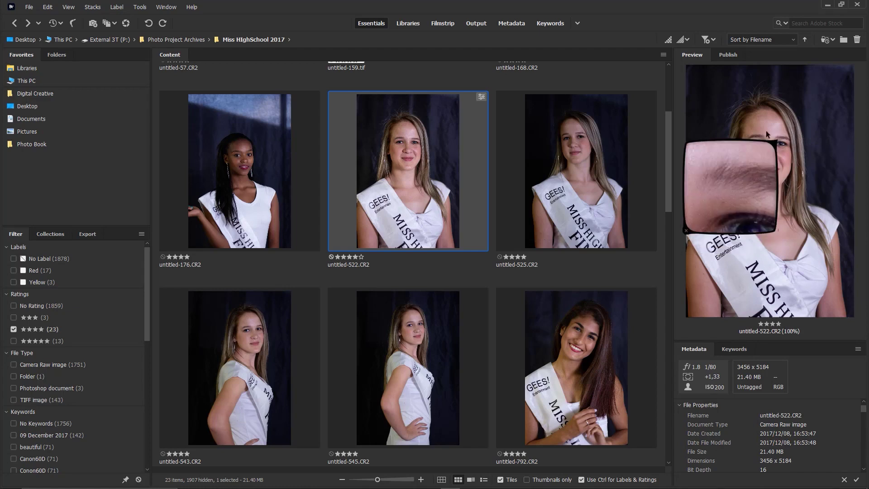
pyautogui.click(764, 129)
pyautogui.click(744, 145)
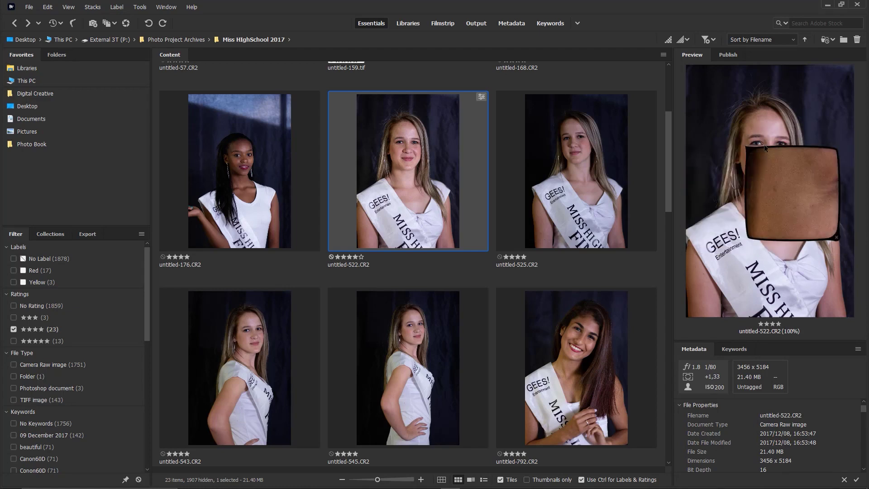
pyautogui.click(765, 147)
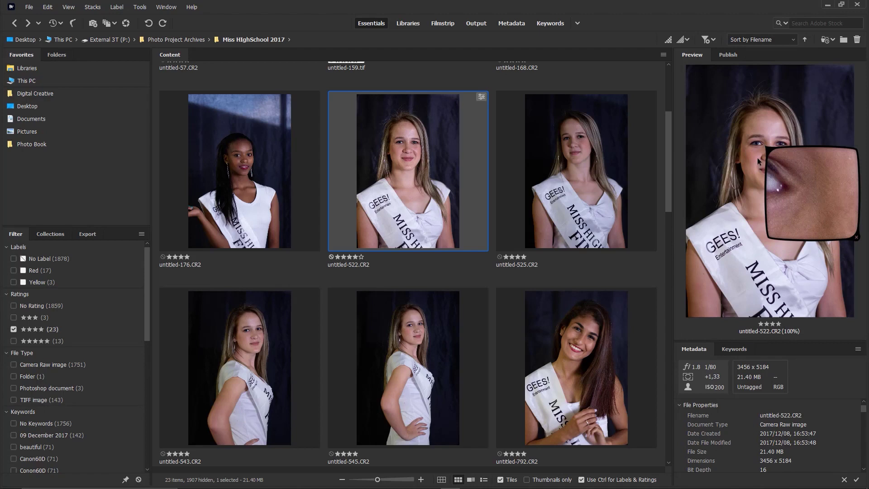
pyautogui.click(766, 145)
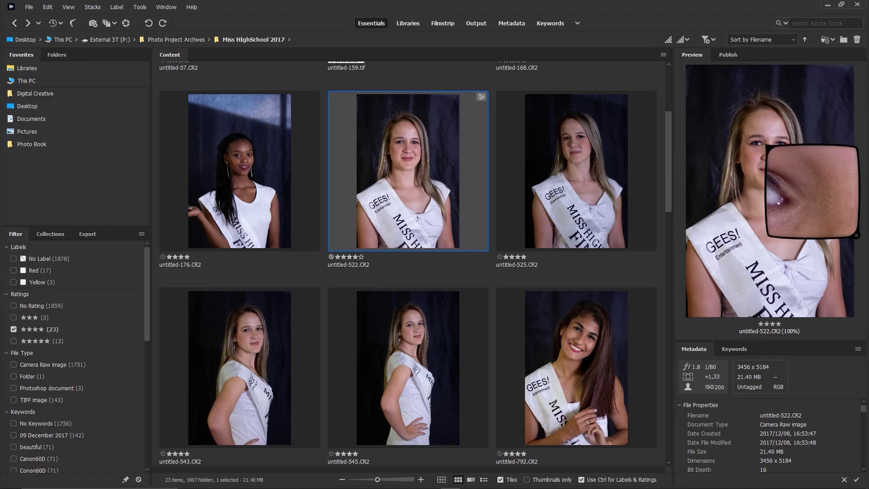
pyautogui.click(755, 150)
pyautogui.click(766, 136)
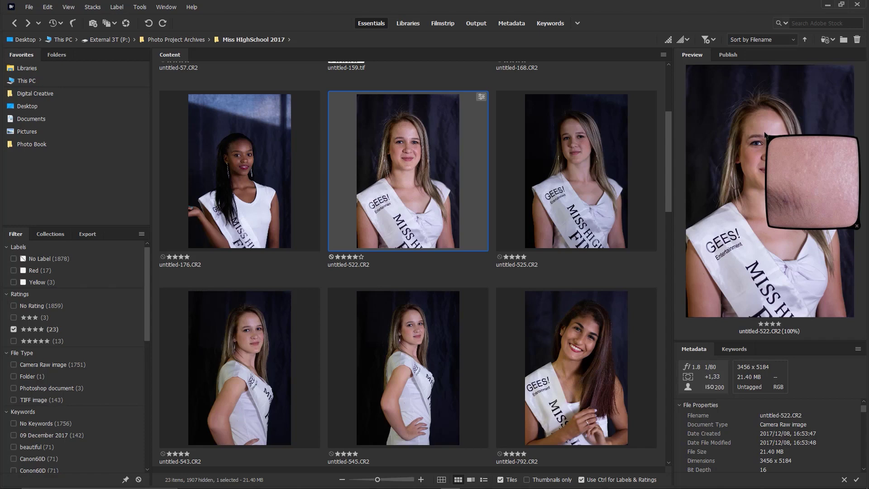
pyautogui.click(757, 147)
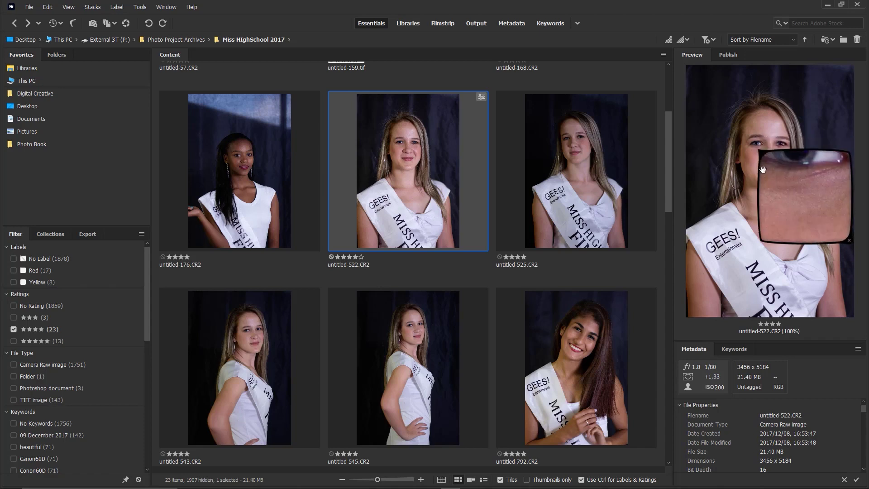
pyautogui.click(773, 153)
pyautogui.click(783, 143)
# Select untitled-525.CR2 and examine the face with the loupe at 100%.
pyautogui.click(580, 144)
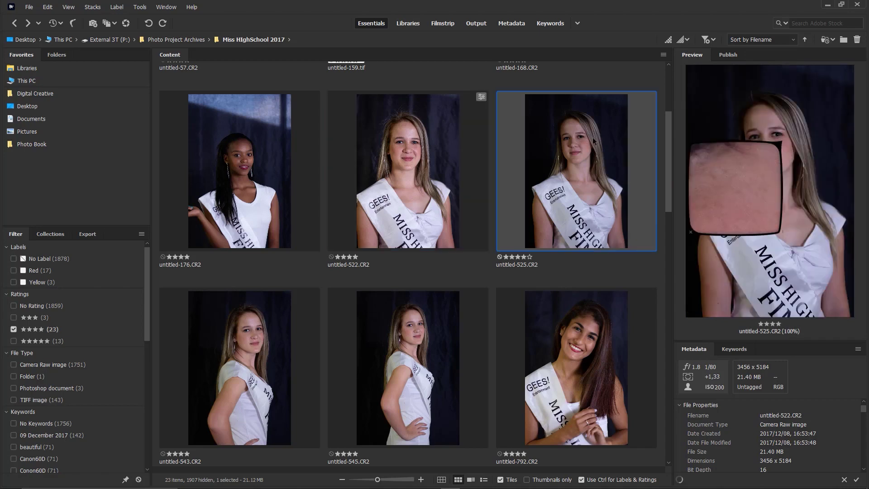
pyautogui.click(786, 151)
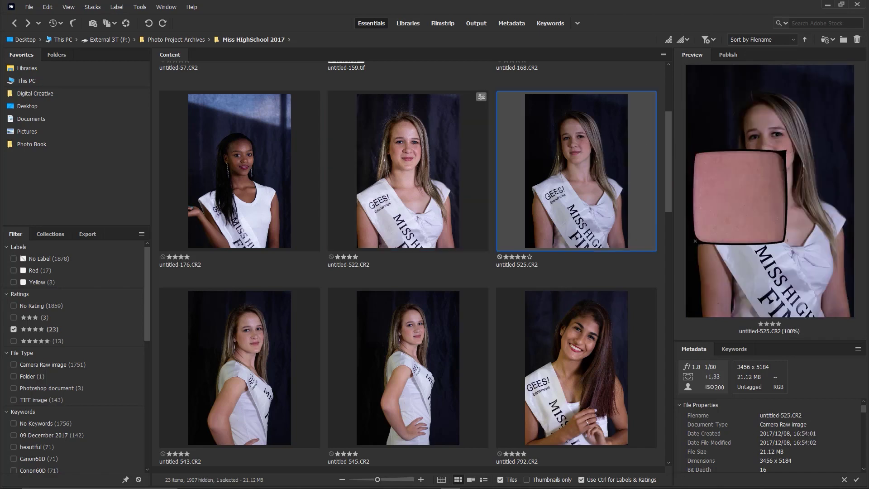
# Select untitled-543.CR2 and examine the face with the loupe at 100%.
pyautogui.click(785, 156)
pyautogui.click(268, 335)
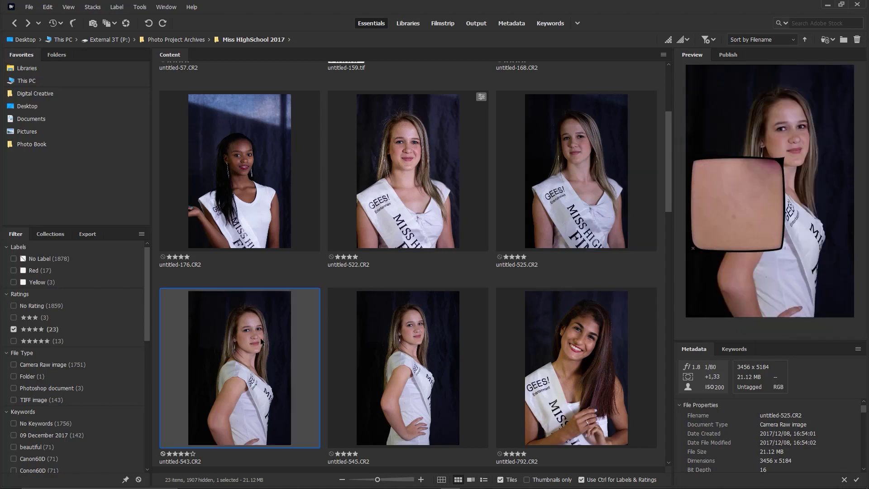
pyautogui.click(788, 136)
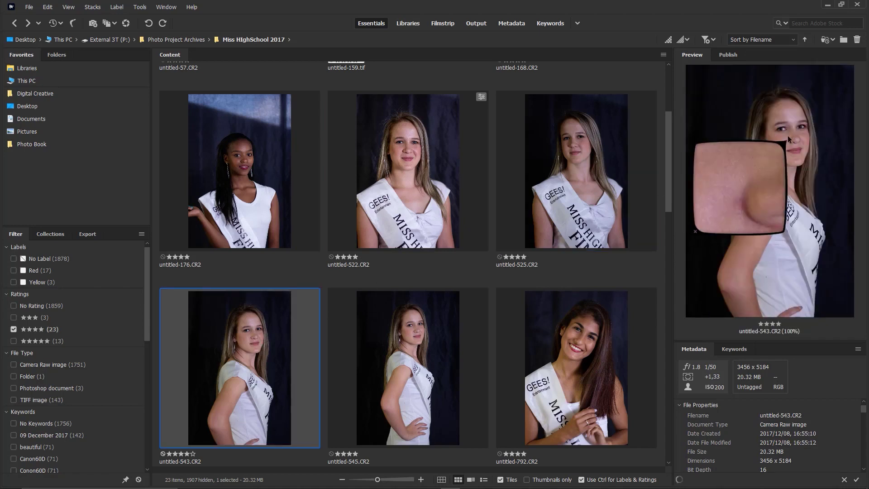
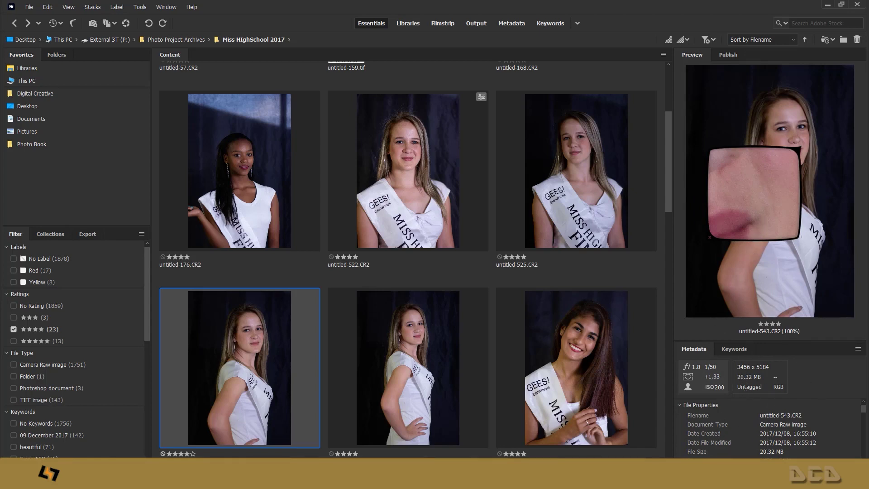
# Return to untitled-522.CR2 and examine the brow and eye area with the loupe at 100%.
pyautogui.click(448, 216)
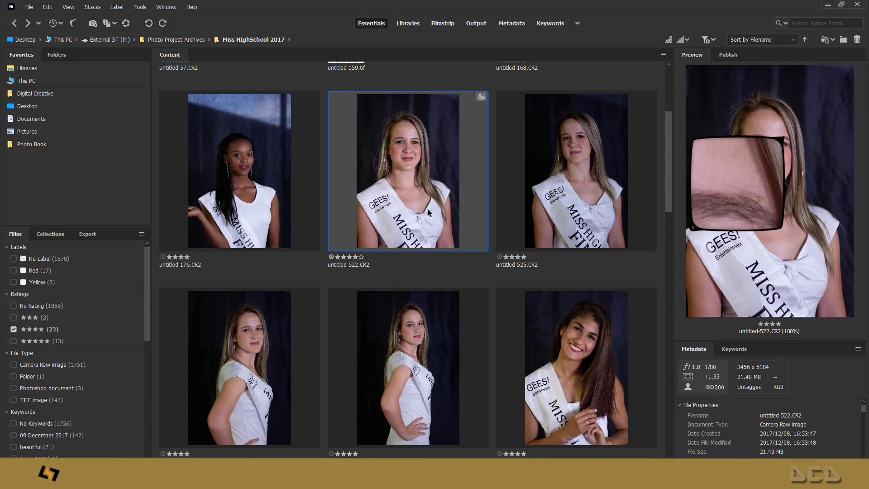
pyautogui.click(755, 134)
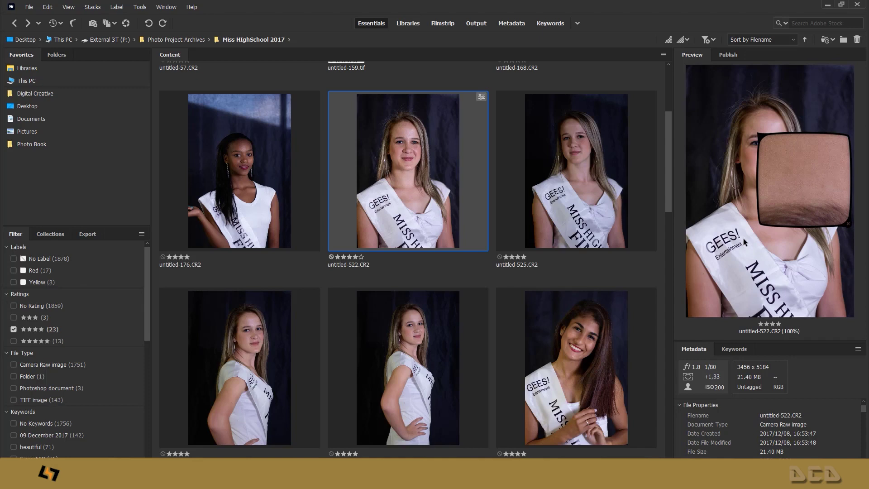
pyautogui.click(778, 231)
pyautogui.click(689, 267)
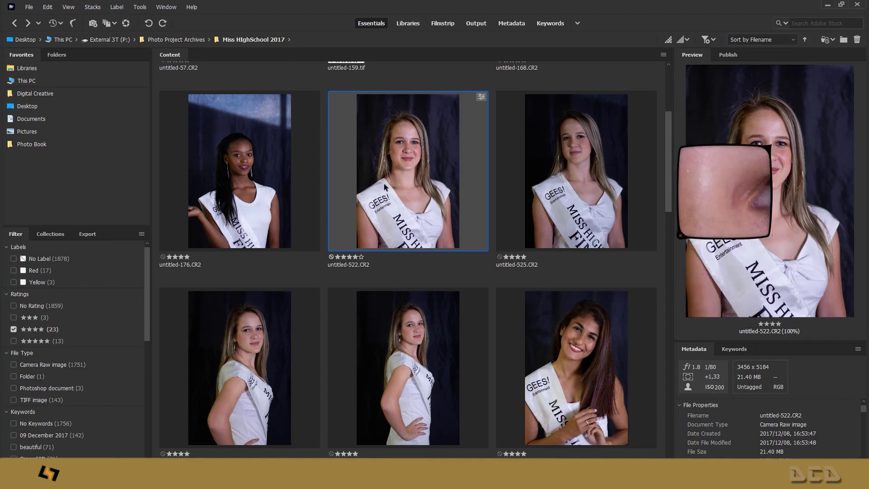
# Check the facial detail of untitled-525.CR2 at 100% against untitled-522.CR2, and return to untitled-522.CR2.
pyautogui.click(533, 183)
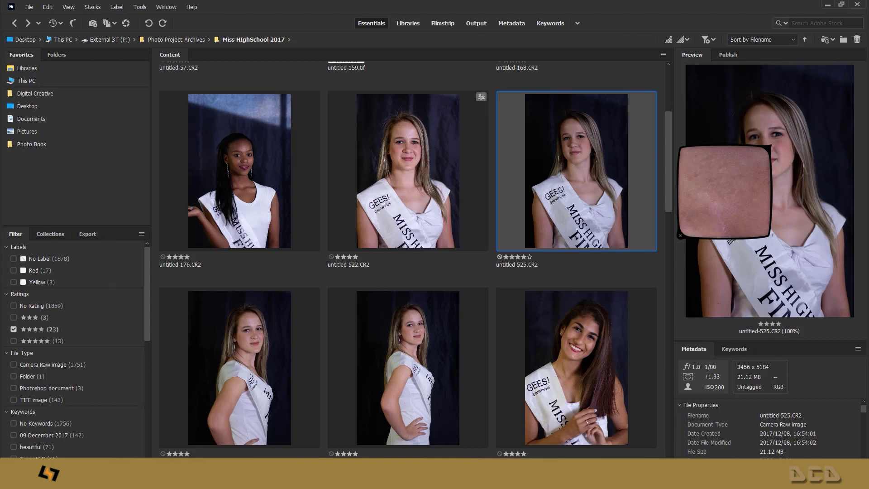
pyautogui.click(756, 134)
pyautogui.click(392, 178)
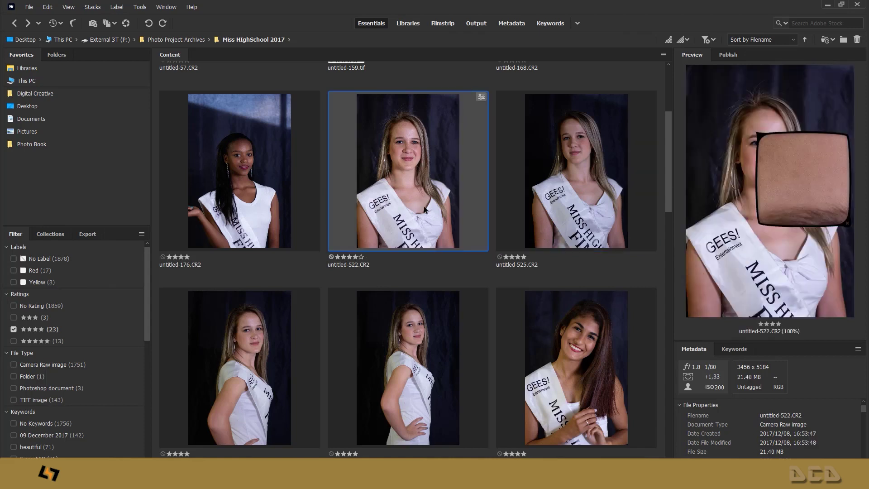
# Preview untitled-176.CR2, untitled-522.CR2, untitled-543.CR2 and untitled-545.CR2 one after another.
pyautogui.click(285, 212)
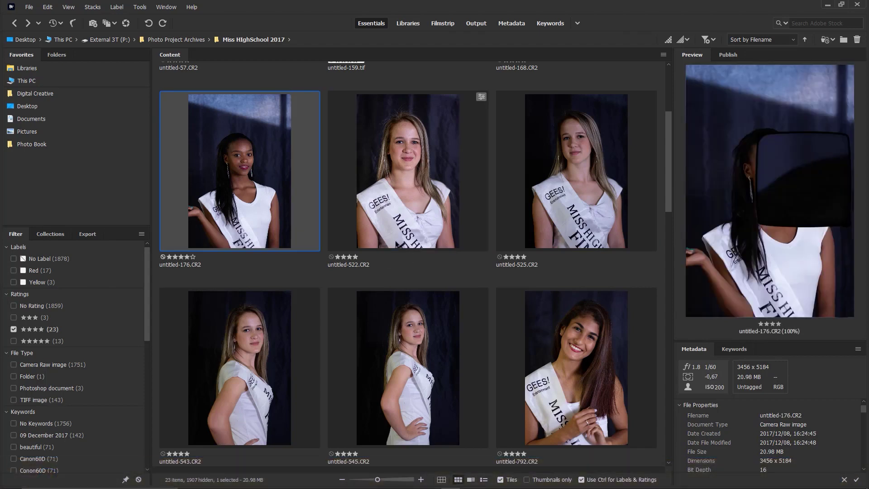
pyautogui.click(394, 213)
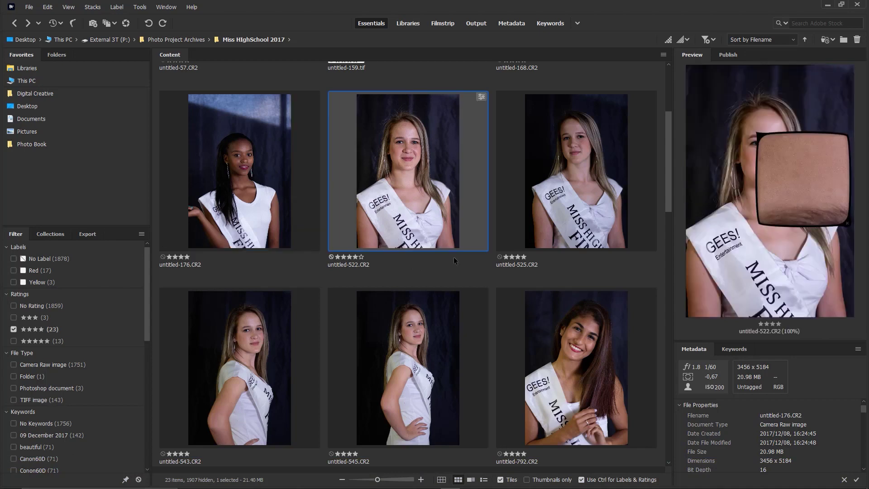
pyautogui.click(252, 388)
pyautogui.press('Right')
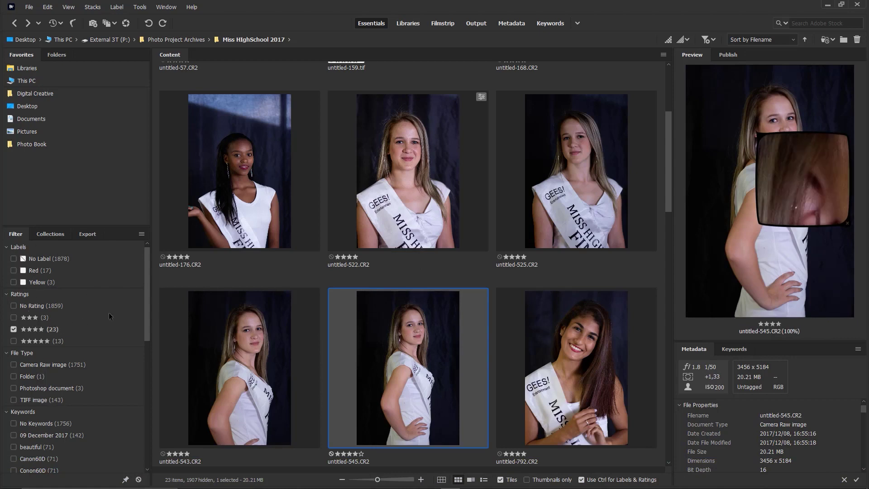
# Replace the four-star filter with three stars only, and extend it to include four- and five-star photos.
pyautogui.click(38, 330)
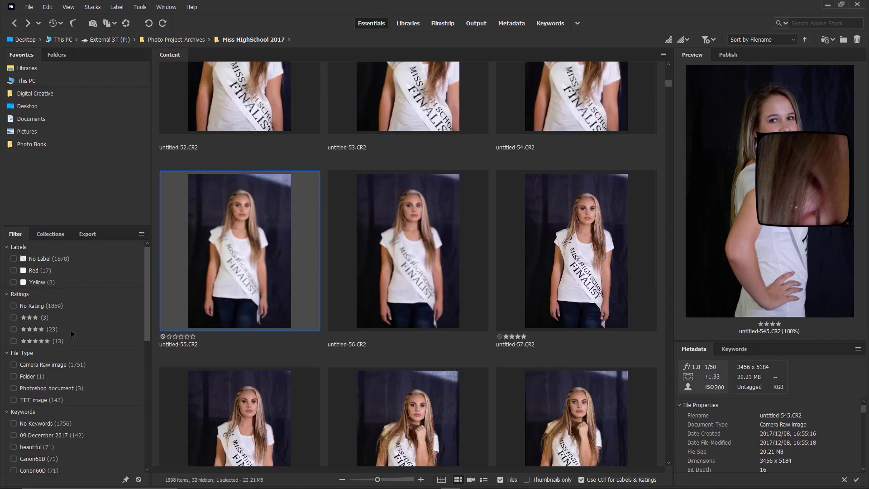
pyautogui.click(14, 318)
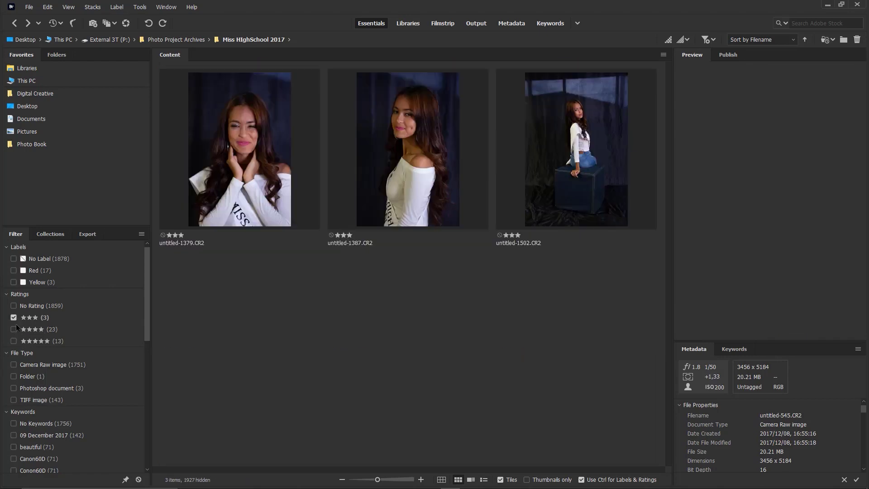
pyautogui.click(14, 329)
pyautogui.click(17, 340)
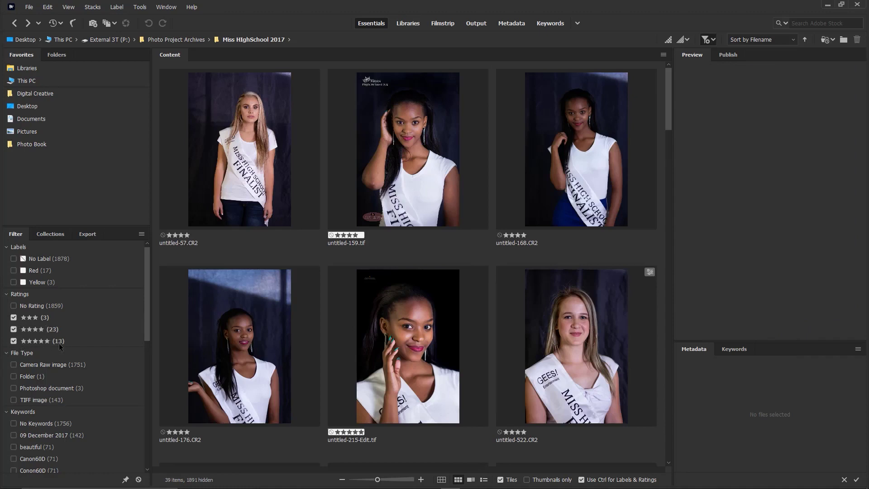
# Remove the three- and four-star ratings from the filter, and clear the five-star rating as well.
pyautogui.click(14, 318)
pyautogui.click(14, 330)
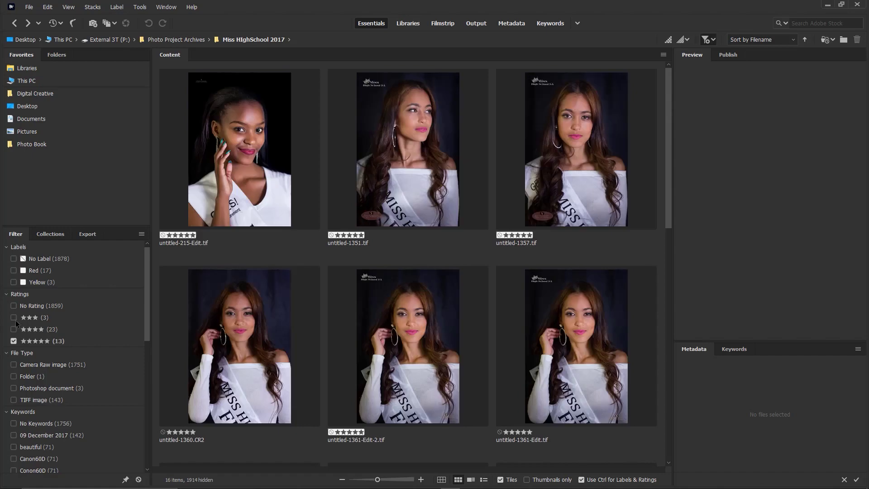
pyautogui.click(14, 340)
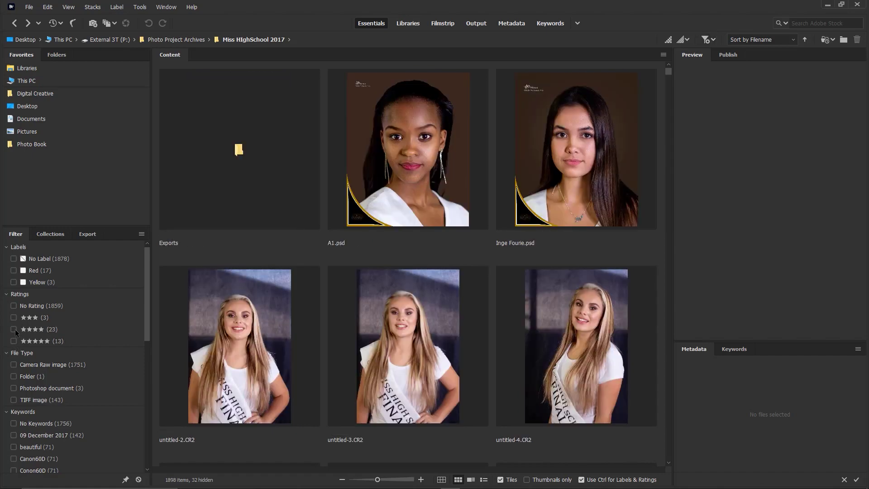
# Filter the folder by three and four stars, try four stars alone, and include three- and five-star photos again.
pyautogui.click(14, 317)
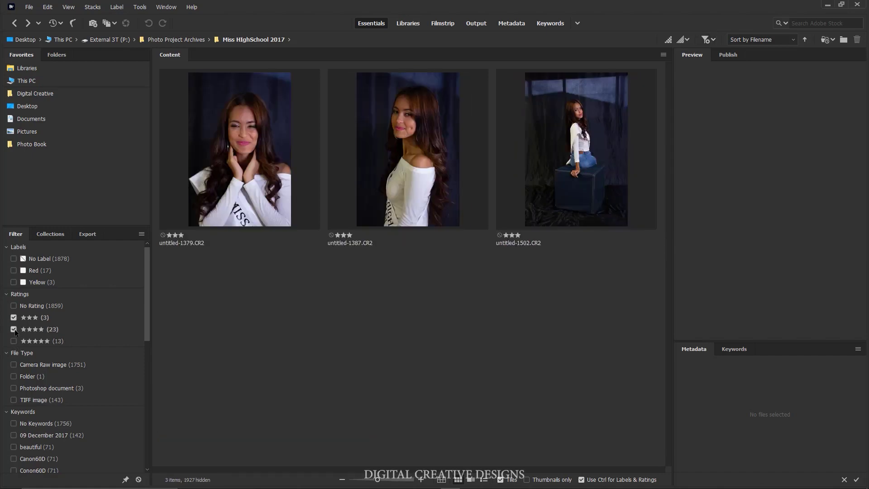
pyautogui.click(14, 329)
pyautogui.click(14, 317)
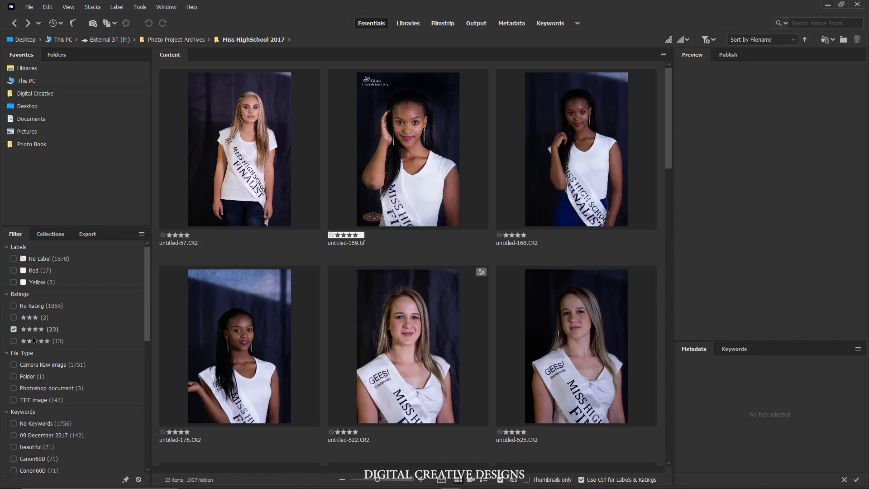
pyautogui.click(14, 317)
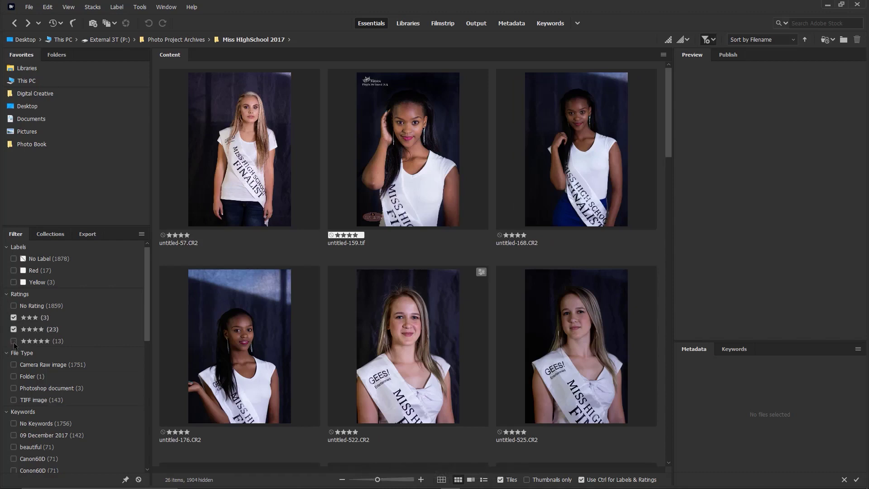
pyautogui.click(14, 341)
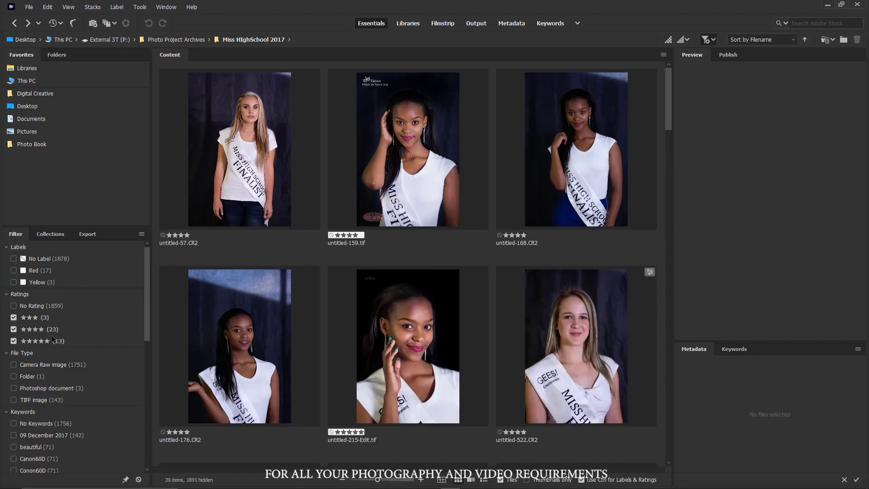
# Look through the remaining filter criteria, expand the Date Created criteria and collapse the Keywords criteria.
pyautogui.scroll(-10, 51, 338)
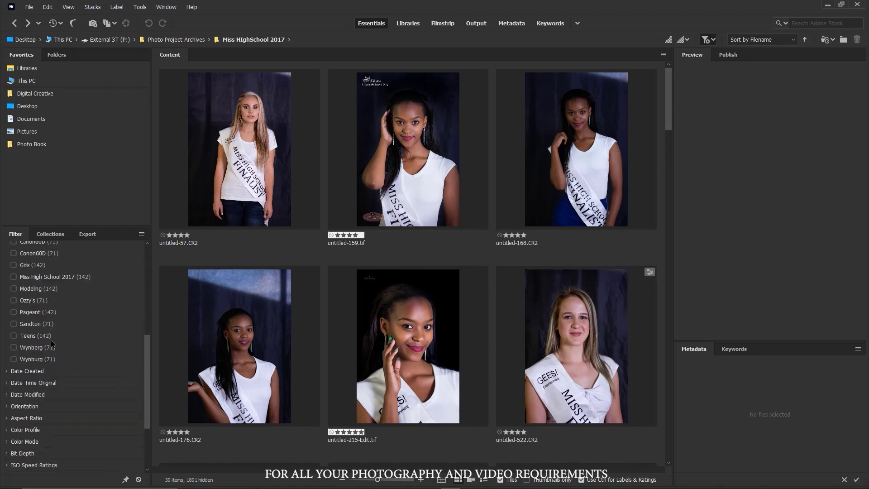
pyautogui.scroll(-2, 52, 344)
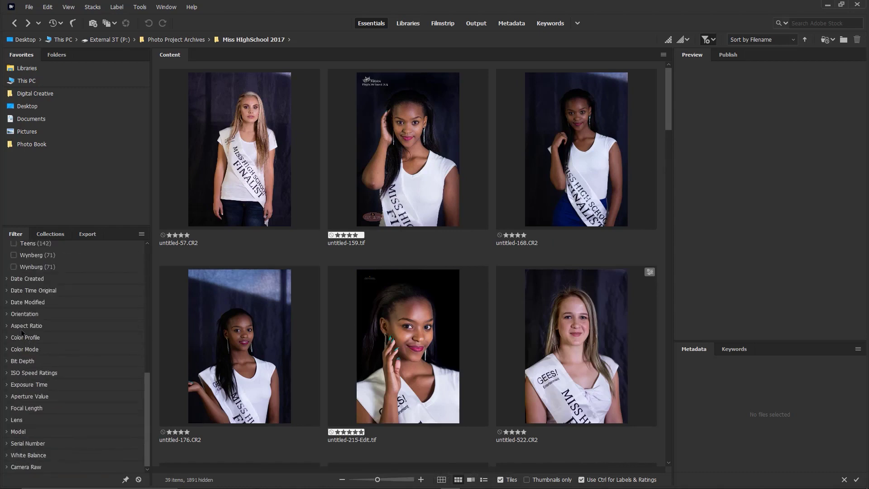
pyautogui.click(16, 279)
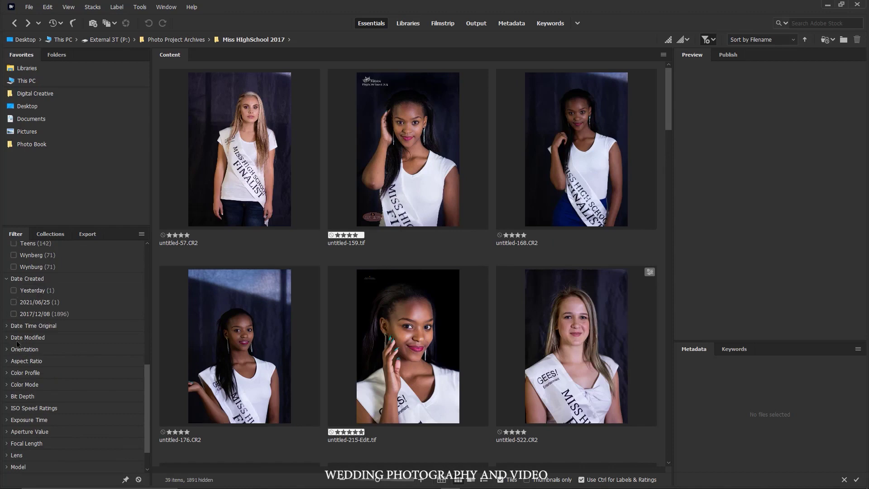
pyautogui.click(10, 338)
pyautogui.scroll(12, 51, 360)
pyautogui.scroll(5, 52, 359)
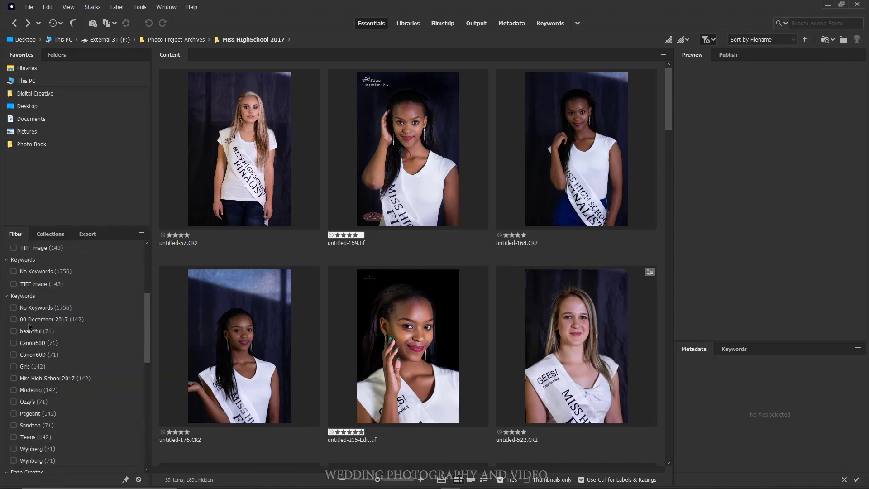
pyautogui.click(15, 332)
pyautogui.scroll(4, 23, 321)
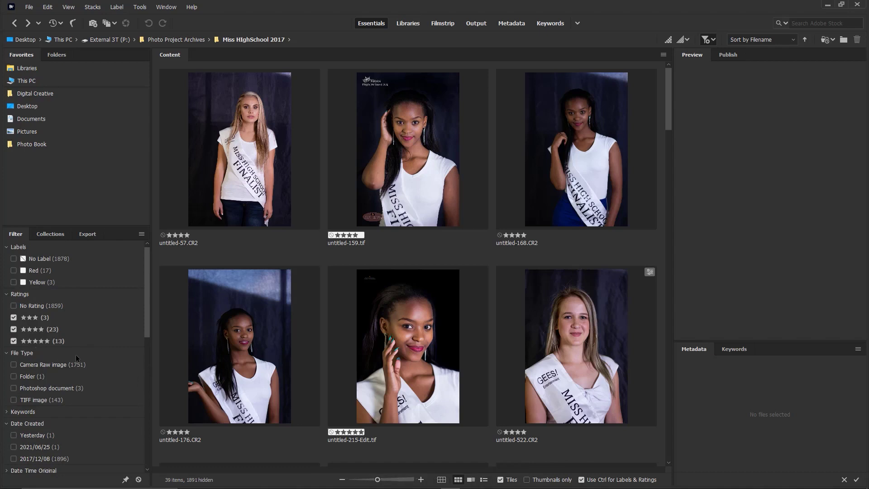
# Restrict the rating filter to four-star photos only and look through the filtered portraits.
pyautogui.keyDown('alt'); pyautogui.click(14, 329); pyautogui.keyUp('alt')
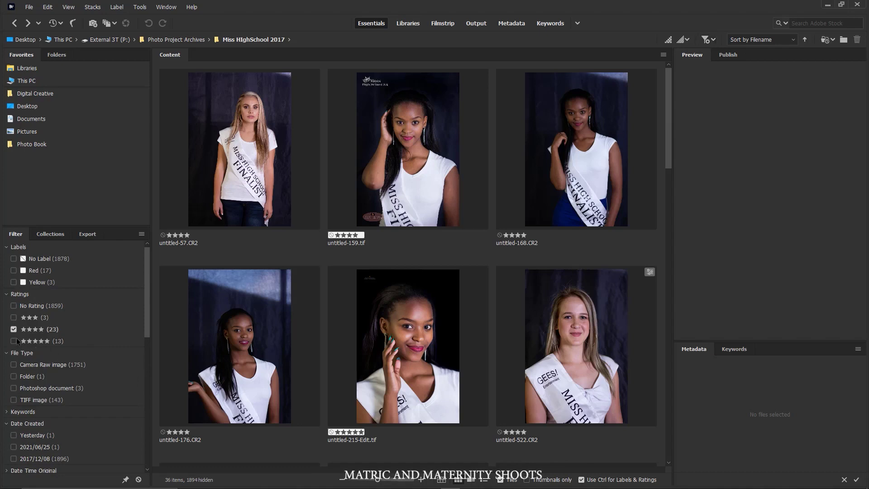
pyautogui.scroll(-10, 454, 314)
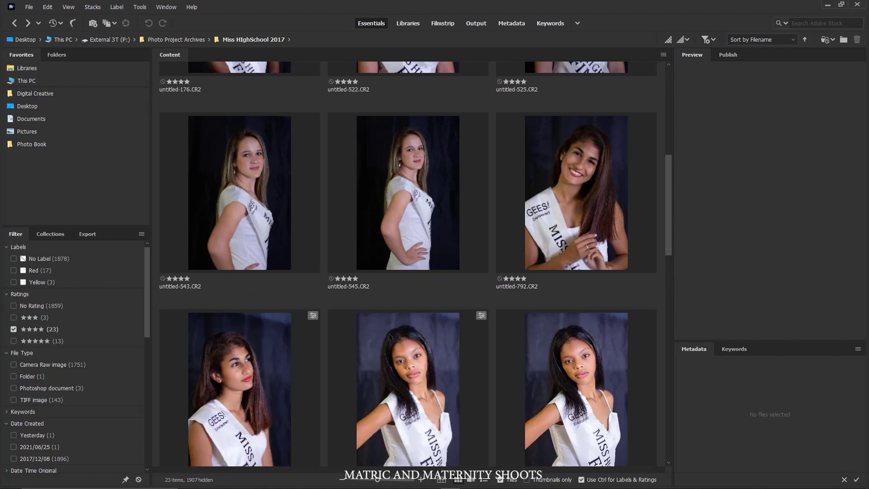
pyautogui.scroll(5, 370, 340)
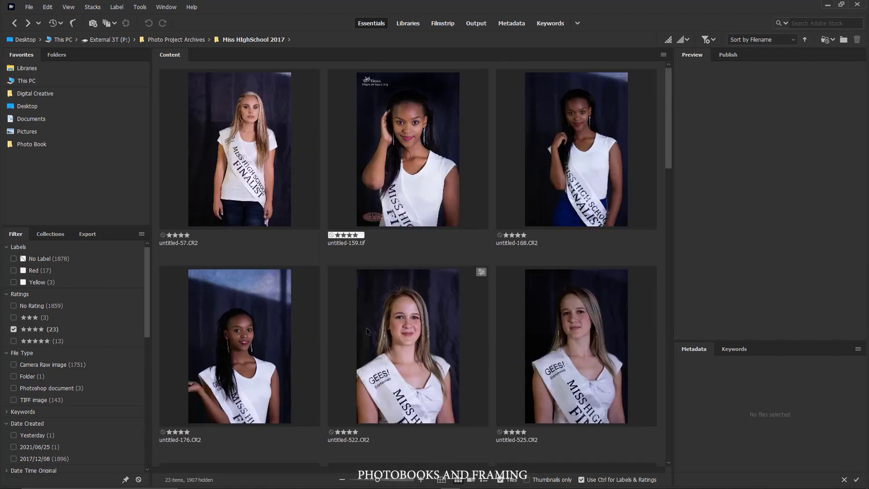
# Preview untitled-159.tif, untitled-522.CR2, untitled-543.CR2 and untitled-525.CR2 as single photos.
pyautogui.click(413, 198)
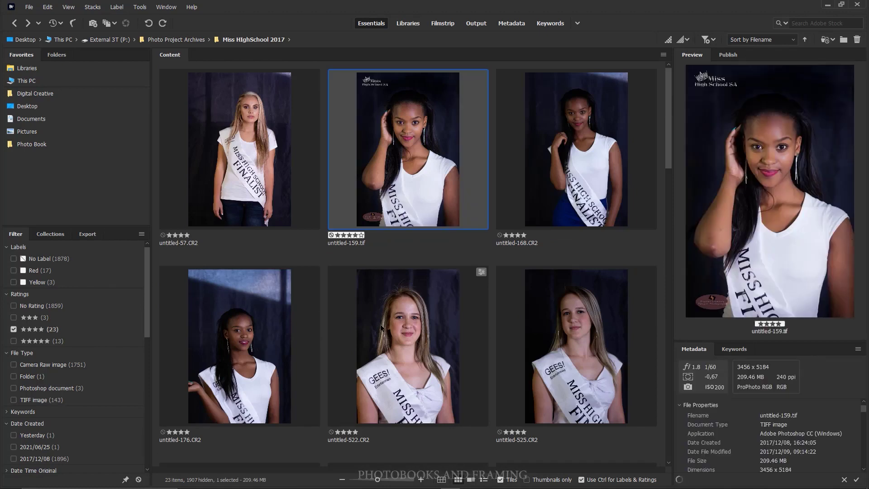
pyautogui.scroll(-3, 381, 328)
pyautogui.click(408, 245)
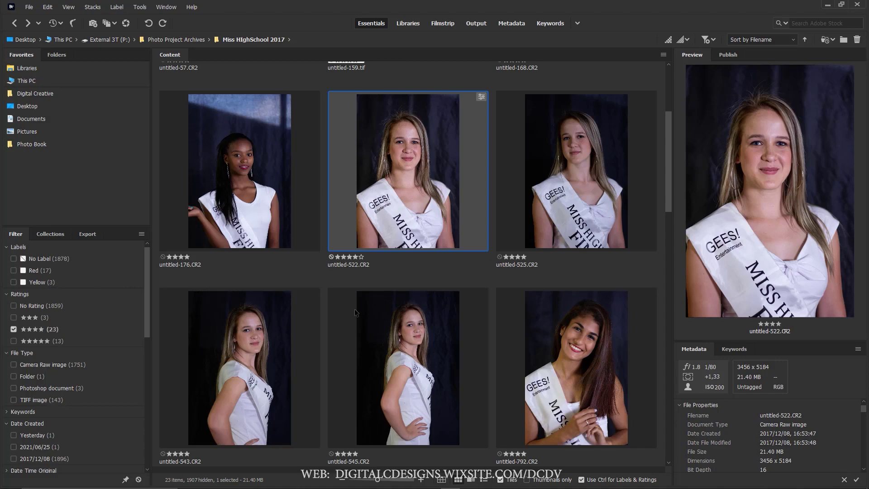
pyautogui.click(282, 371)
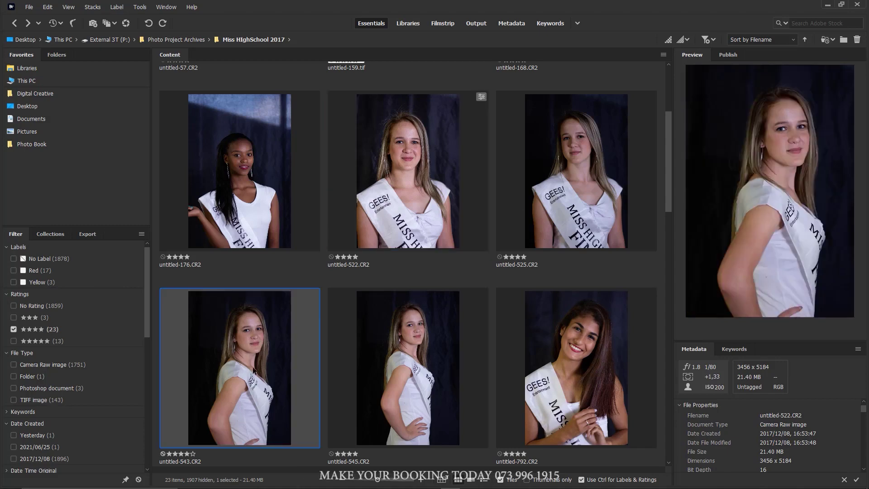
pyautogui.click(423, 220)
pyautogui.click(542, 214)
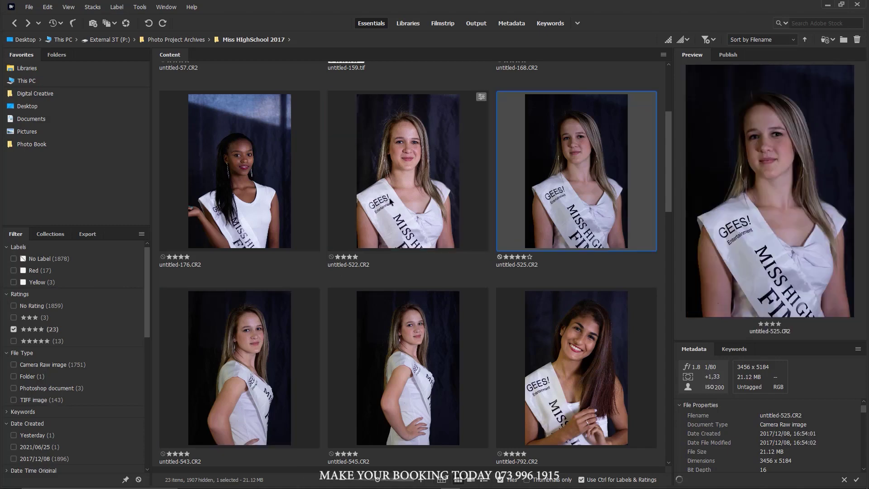
# Select the five portraits from untitled-522.CR2 through untitled-792.CR2 and look over the available batch, metadata and Photoshop commands.
pyautogui.click(391, 202)
pyautogui.keyDown('shift'); pyautogui.click(558, 313); pyautogui.keyUp('shift')
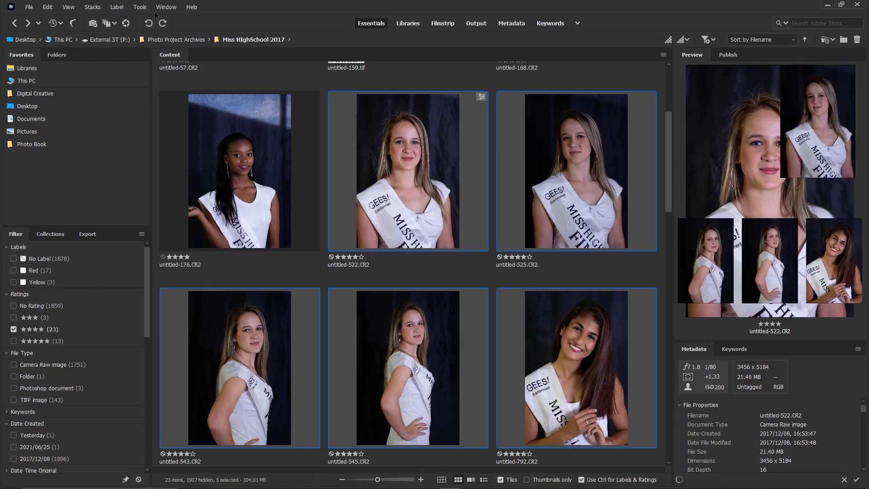
pyautogui.click(139, 6)
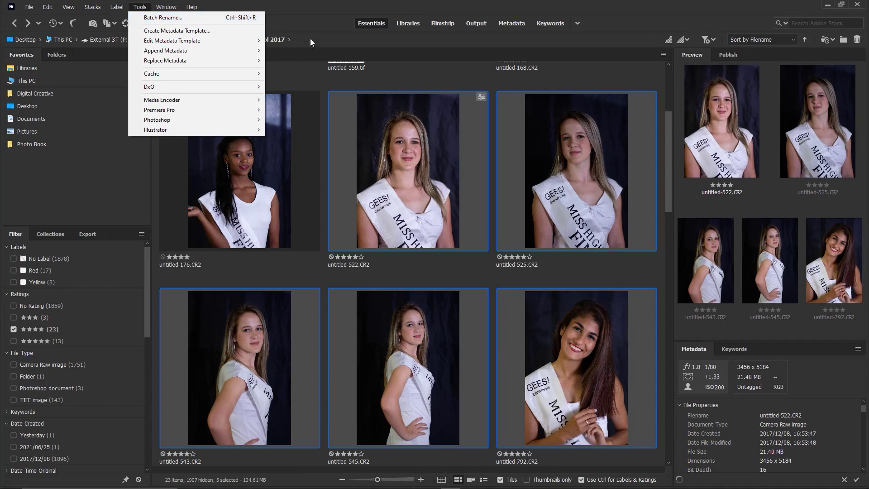
pyautogui.click(307, 5)
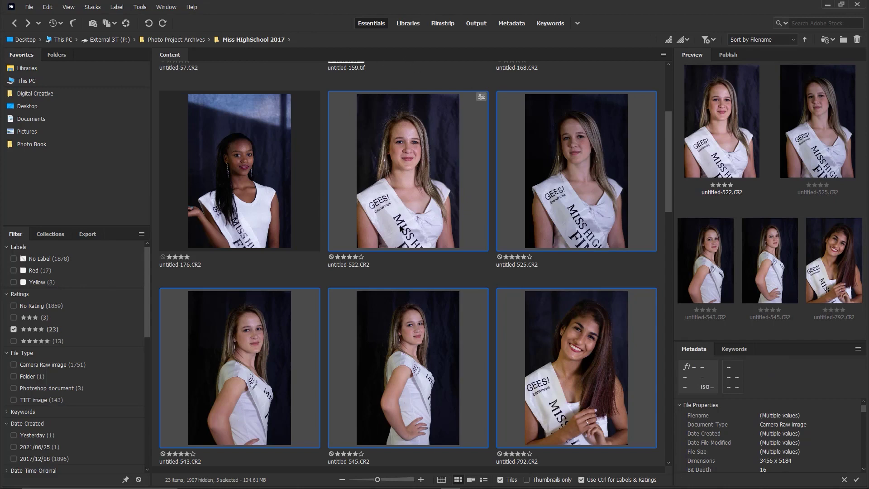
# View untitled-522.CR2 alone in the Libraries workspace, and browse the neighbouring four-star portraits in the Filmstrip workspace.
pyautogui.click(394, 174)
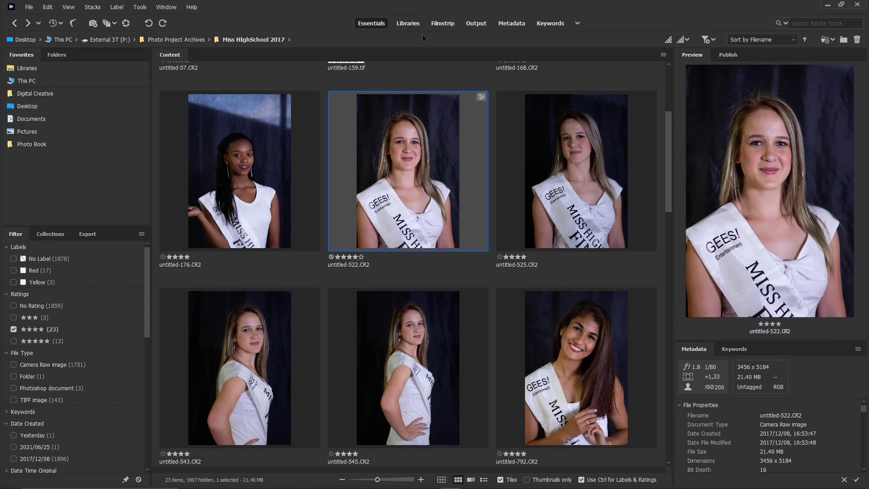
pyautogui.click(408, 25)
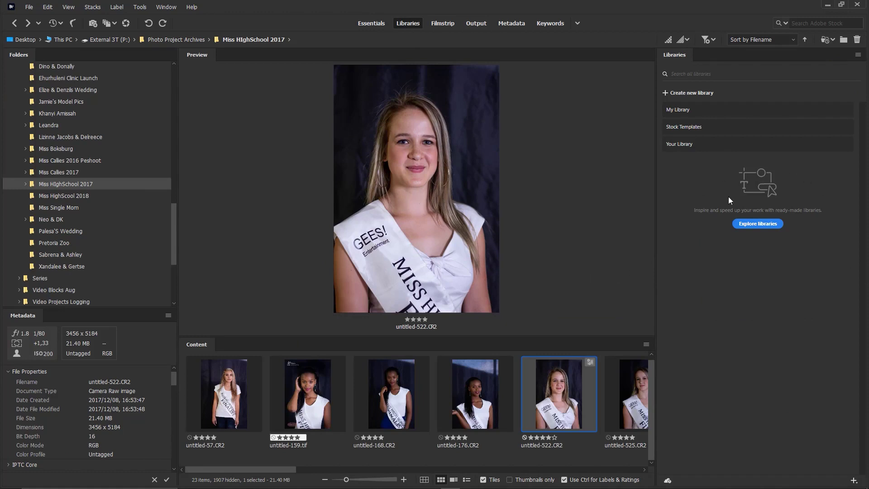
pyautogui.click(435, 24)
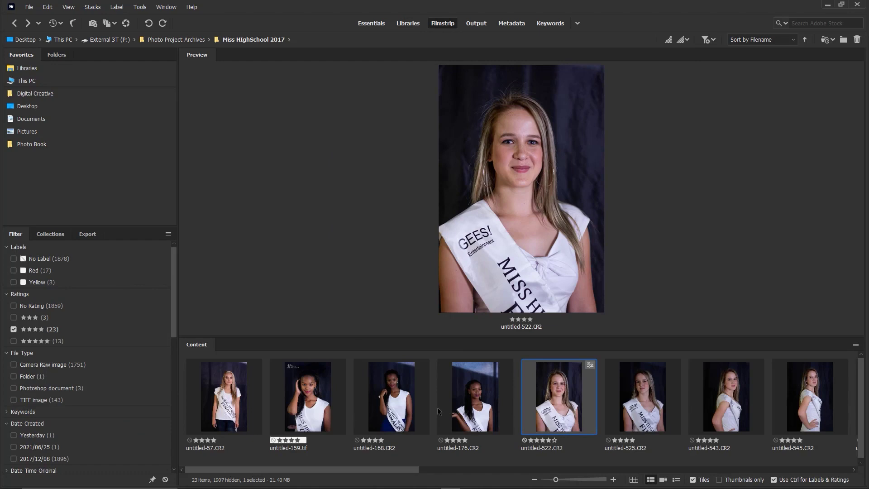
pyautogui.press('Left')
pyautogui.click(312, 414)
pyautogui.click(475, 407)
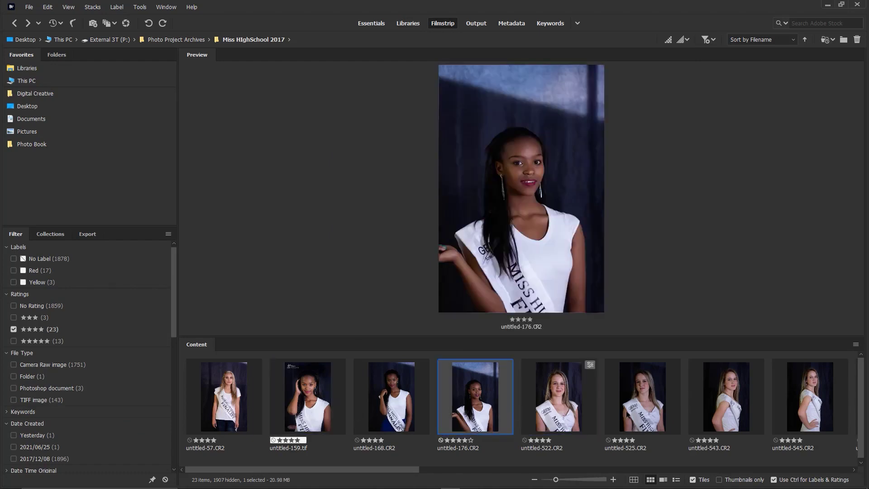
pyautogui.click(631, 413)
pyautogui.press('Left')
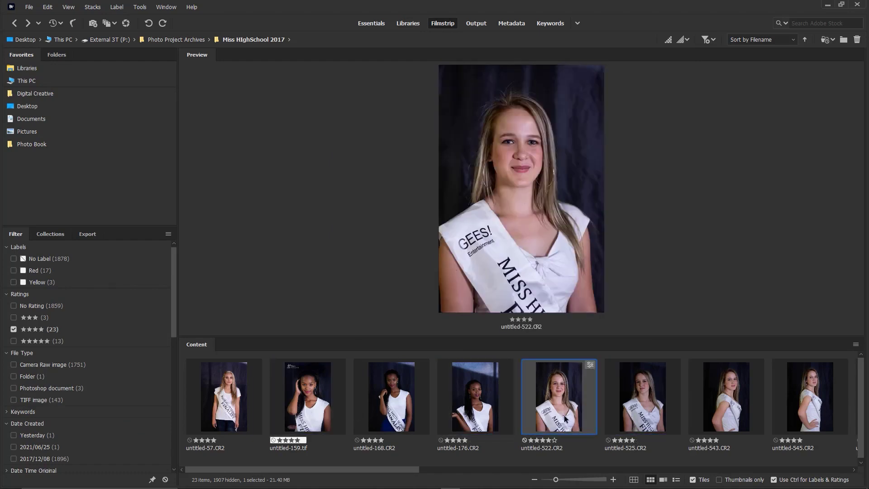
# Look over the Output workspace and the Metadata workspace, showing the Metadata workspace's content as thumbnails.
pyautogui.click(479, 25)
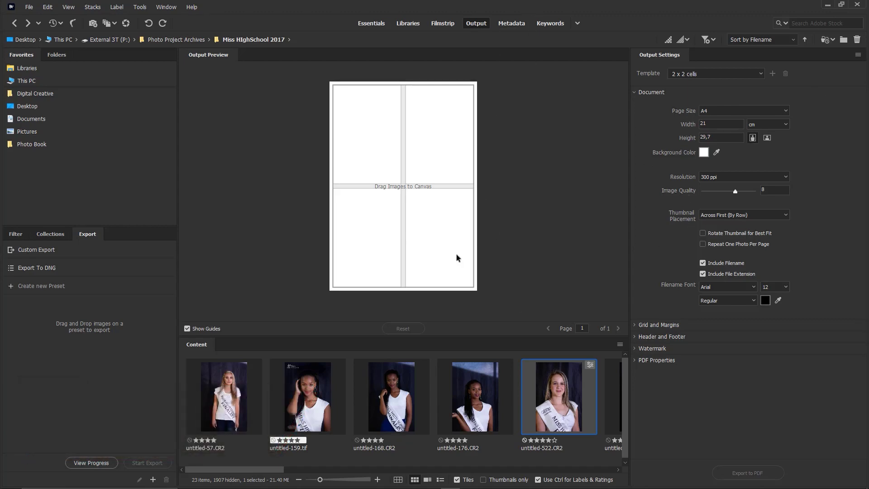
pyautogui.click(513, 24)
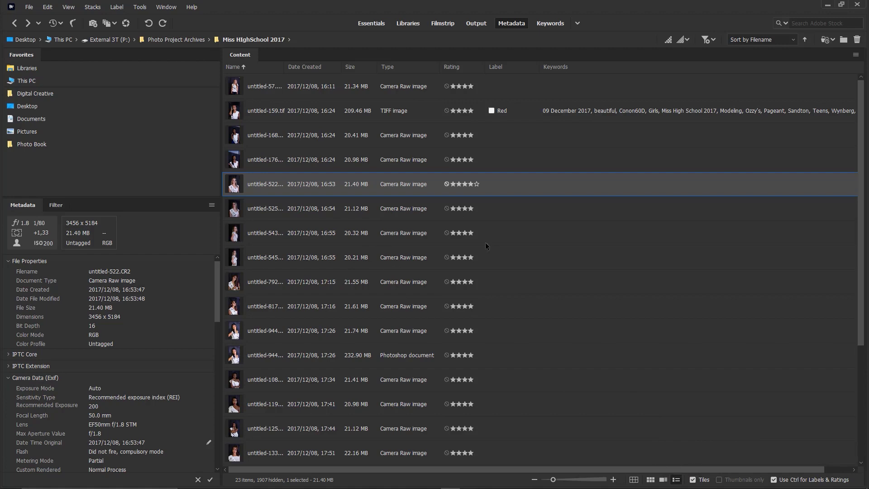
pyautogui.click(651, 480)
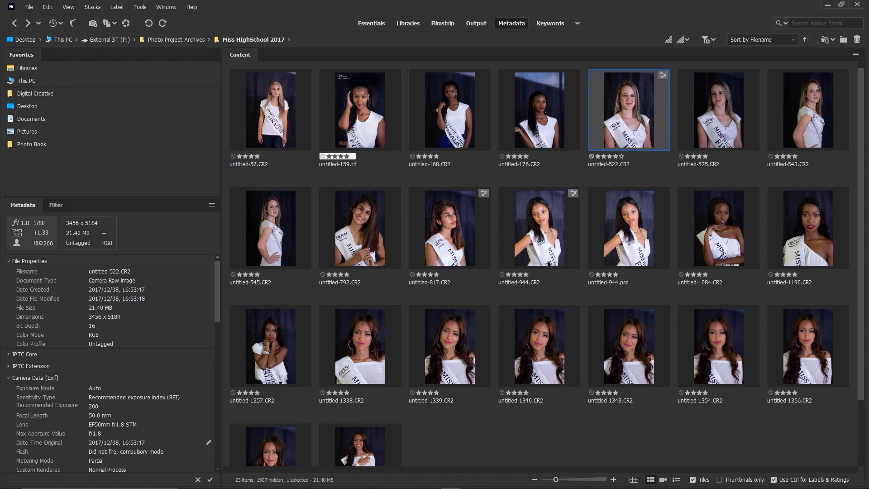
# Look through the portraits' details in the Keywords workspace and show its filter criteria.
pyautogui.click(550, 23)
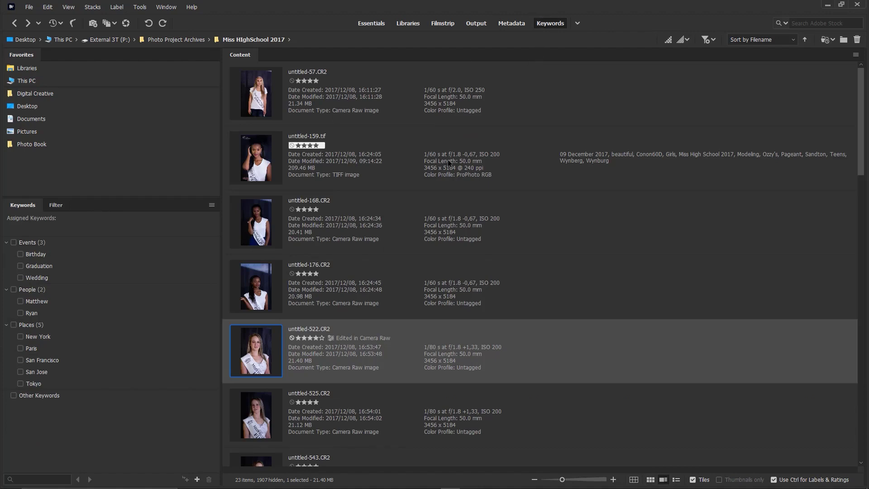
pyautogui.scroll(-5, 428, 294)
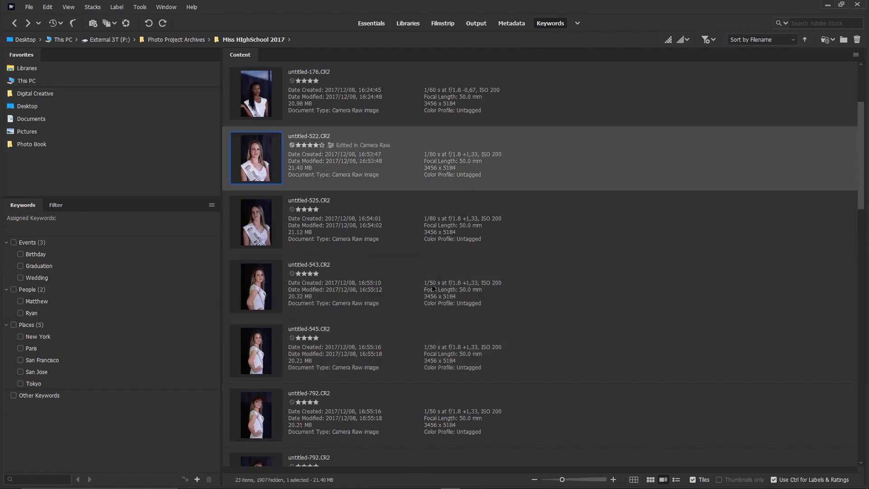
pyautogui.scroll(3, 388, 281)
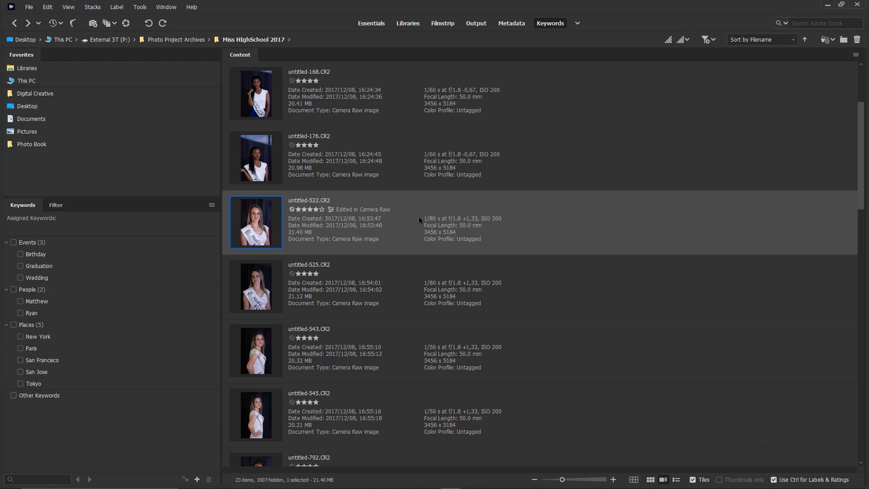
pyautogui.click(56, 205)
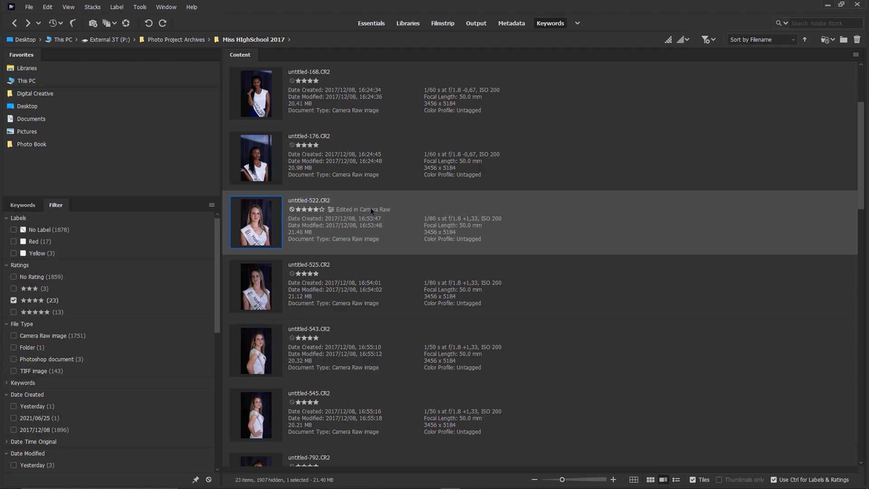
# Return to the Essentials workspace, look through the available keywords and show the photo's metadata again.
pyautogui.click(372, 23)
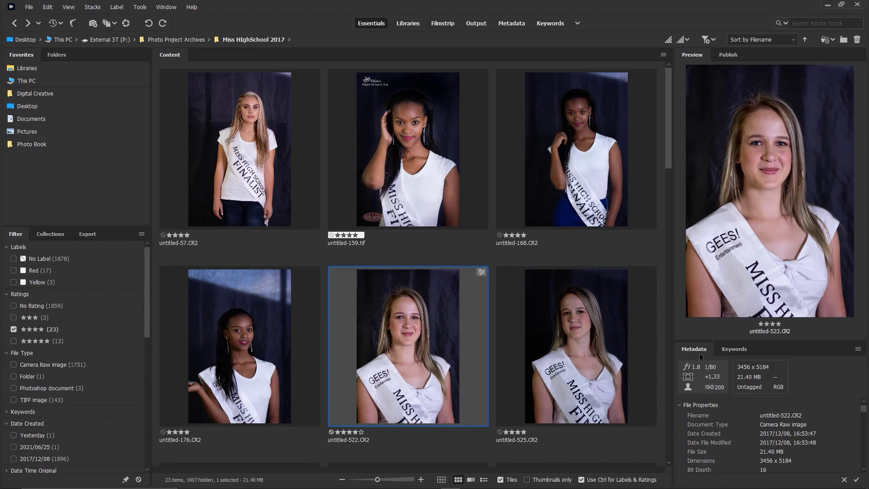
pyautogui.click(736, 350)
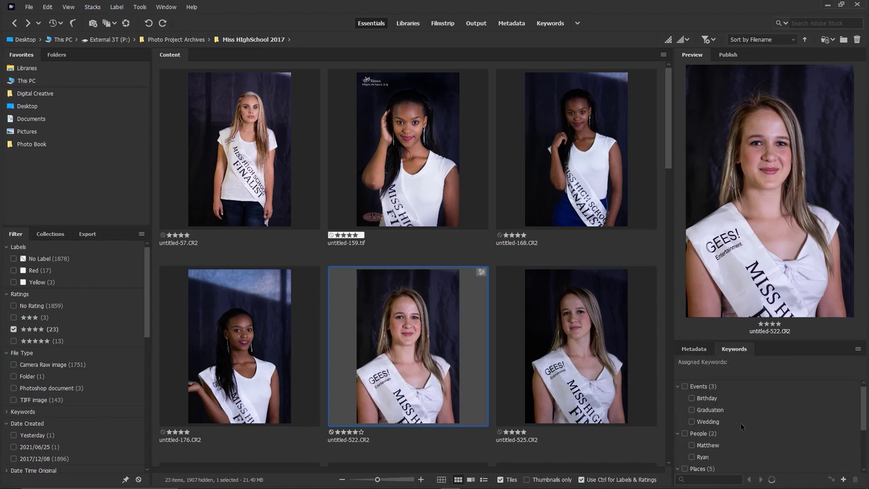
pyautogui.scroll(-3, 741, 422)
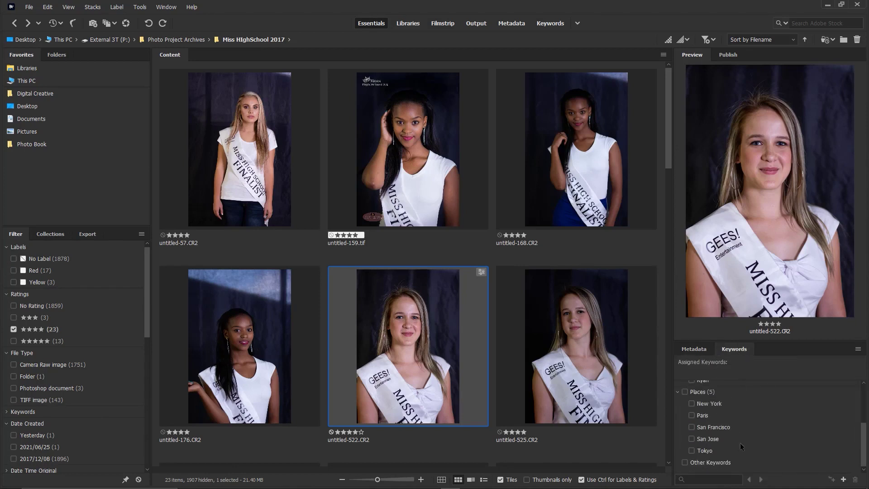
pyautogui.scroll(3, 716, 435)
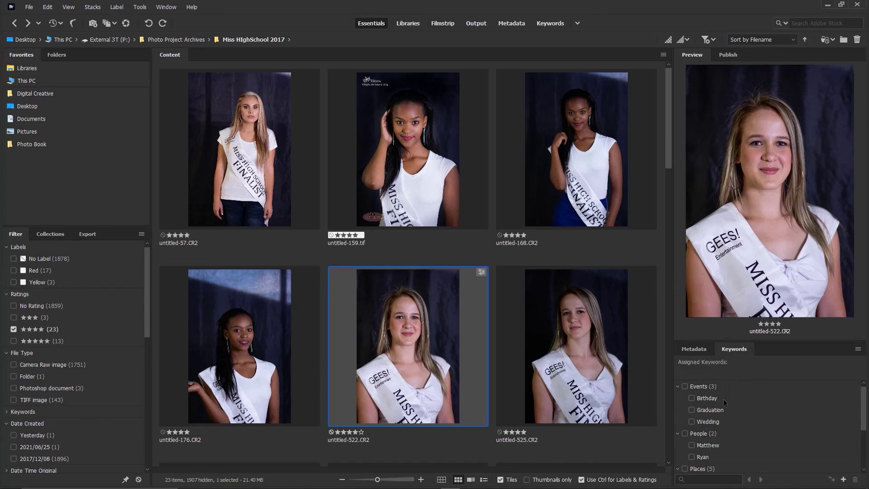
pyautogui.click(699, 349)
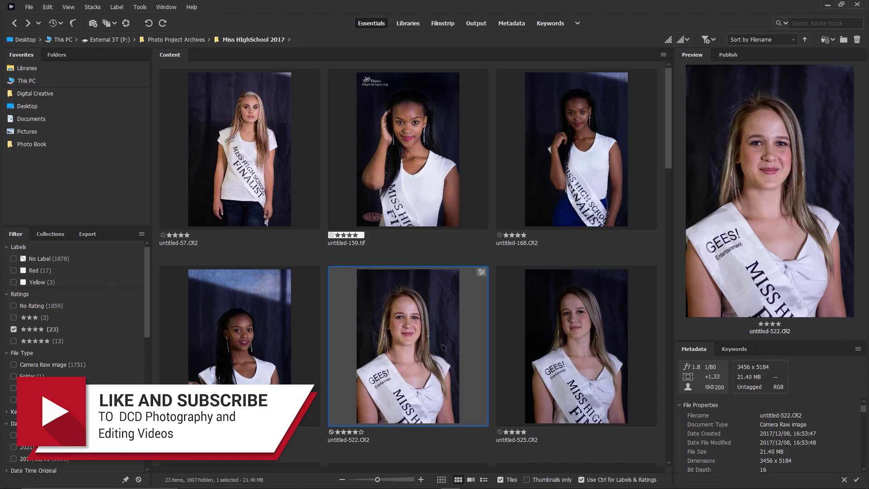
# Compare portraits untitled-522.CR2, untitled-525.CR2 and untitled-543.CR2 in the preview, singly and together, ending with only untitled-522.CR2 selected.
pyautogui.scroll(-3, 425, 305)
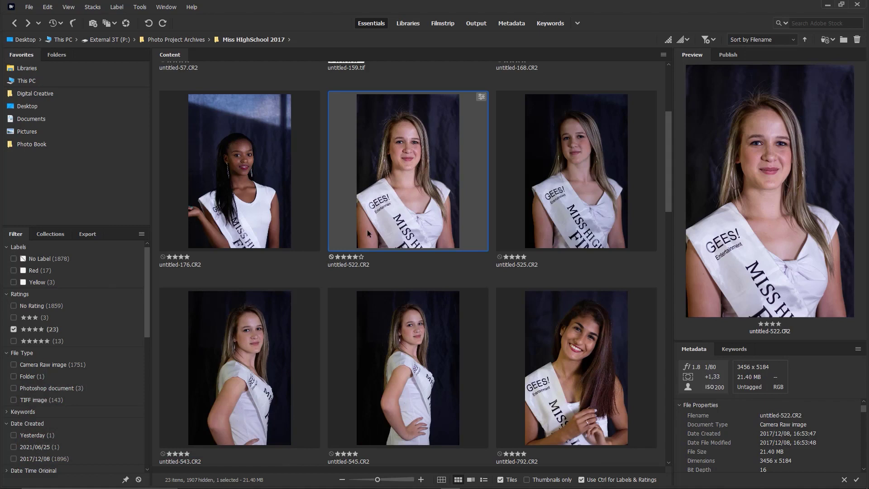
pyautogui.click(555, 196)
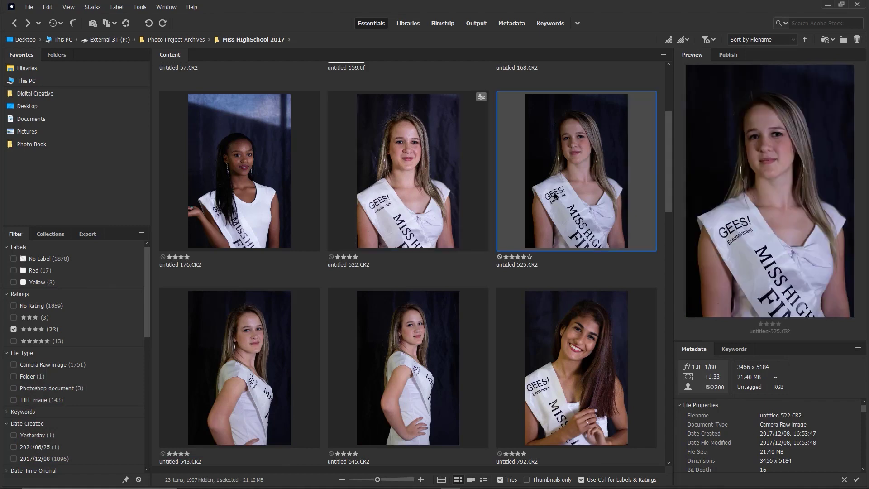
pyautogui.click(416, 205)
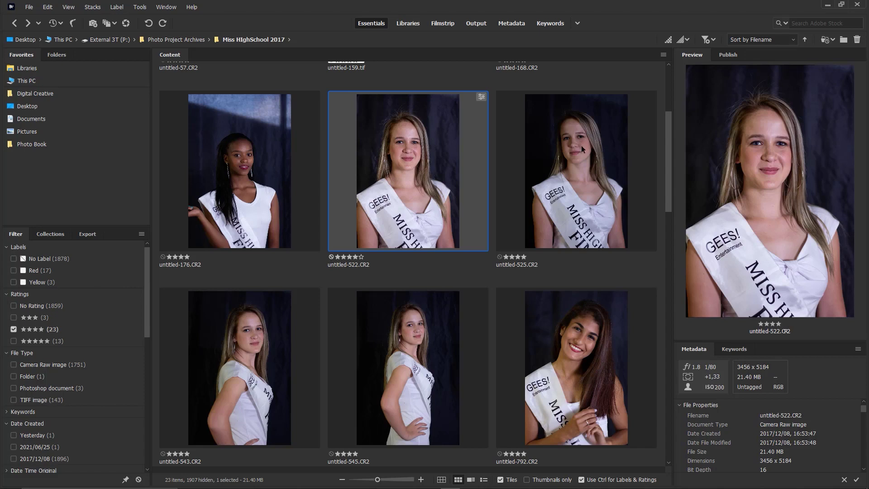
pyautogui.click(588, 167)
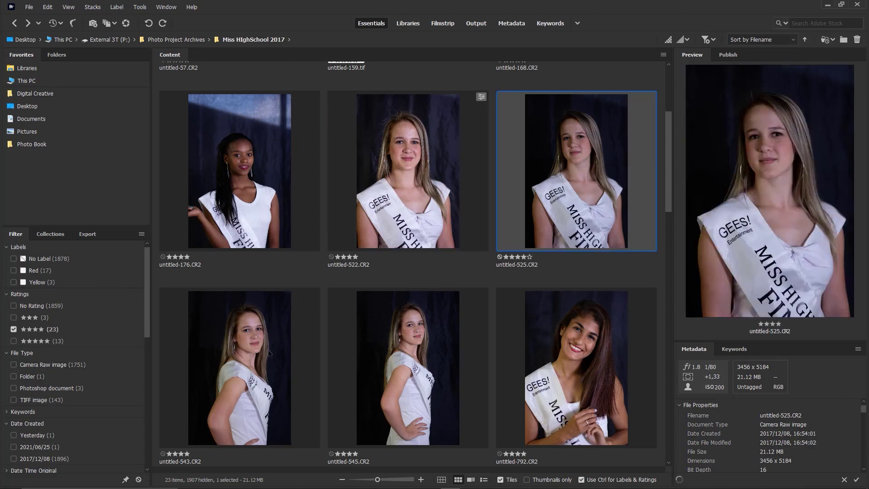
pyautogui.keyDown('ctrl'); pyautogui.click(268, 362); pyautogui.keyUp('ctrl')
pyautogui.keyDown('ctrl'); pyautogui.click(377, 202); pyautogui.keyUp('ctrl')
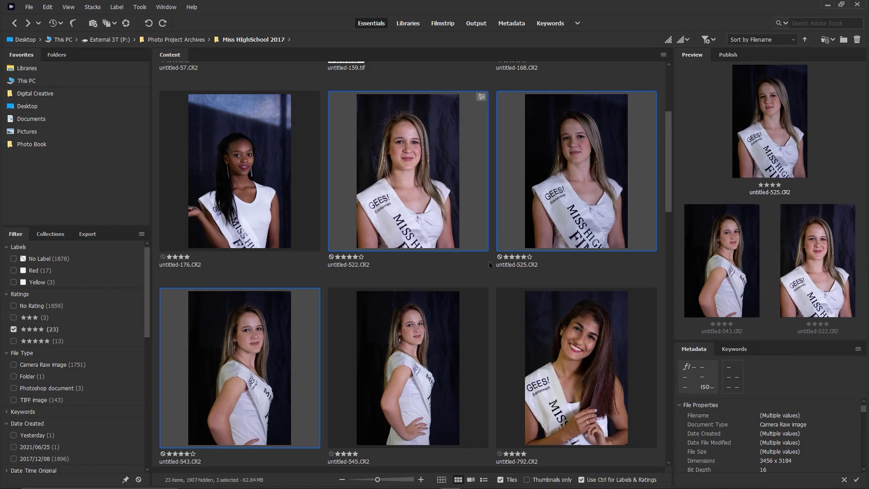
pyautogui.click(419, 204)
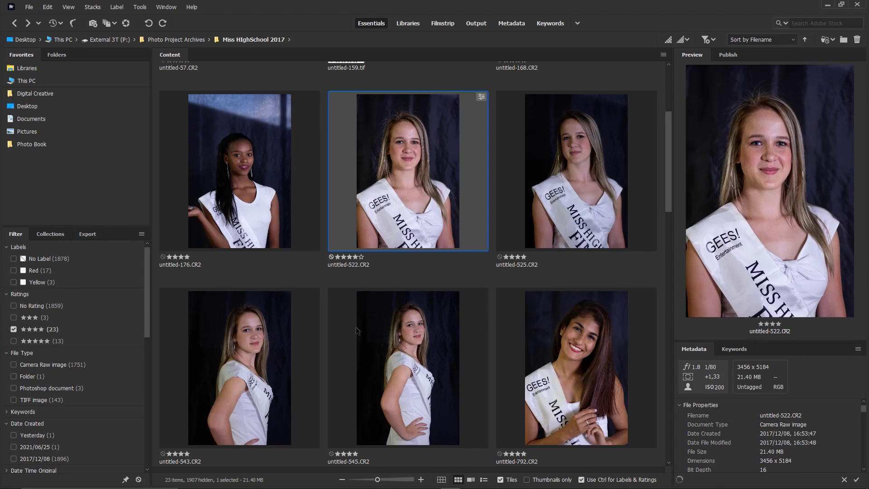
# Inspect the facial detail of untitled-522.CR2 at 100% and preview it beside untitled-525.CR2.
pyautogui.click(757, 142)
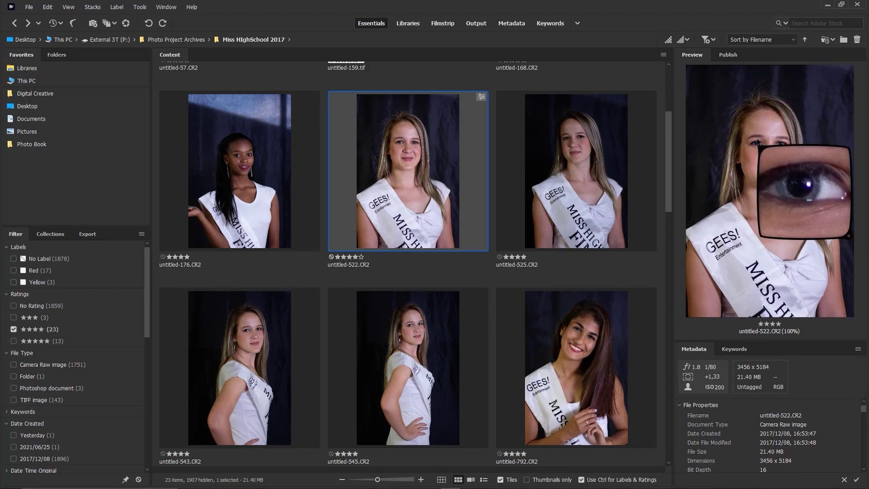
pyautogui.click(749, 148)
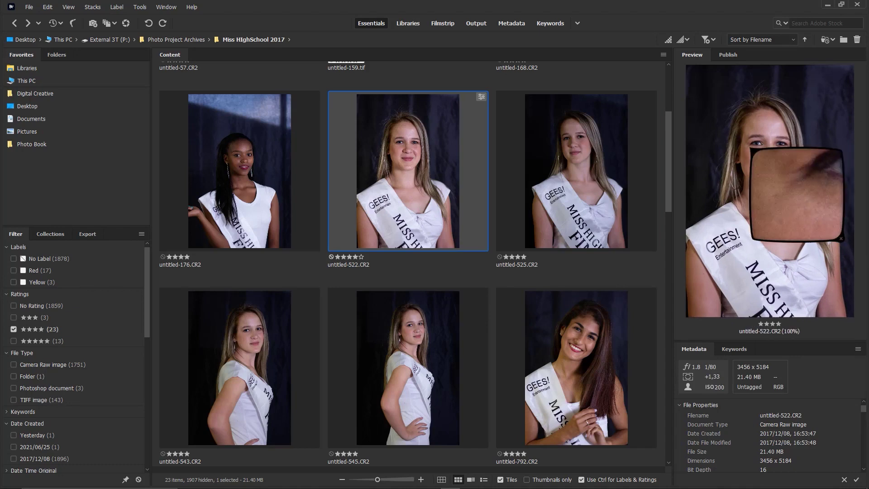
pyautogui.click(765, 141)
pyautogui.rightClick(441, 179)
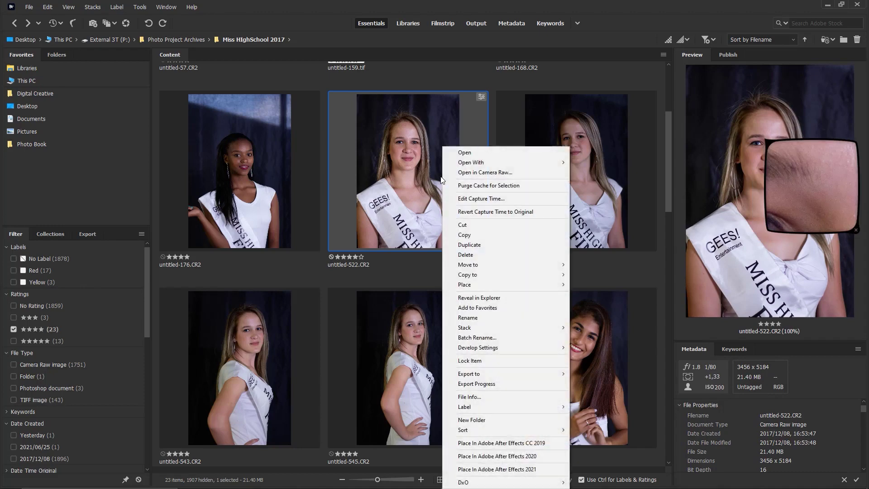
pyautogui.click(400, 149)
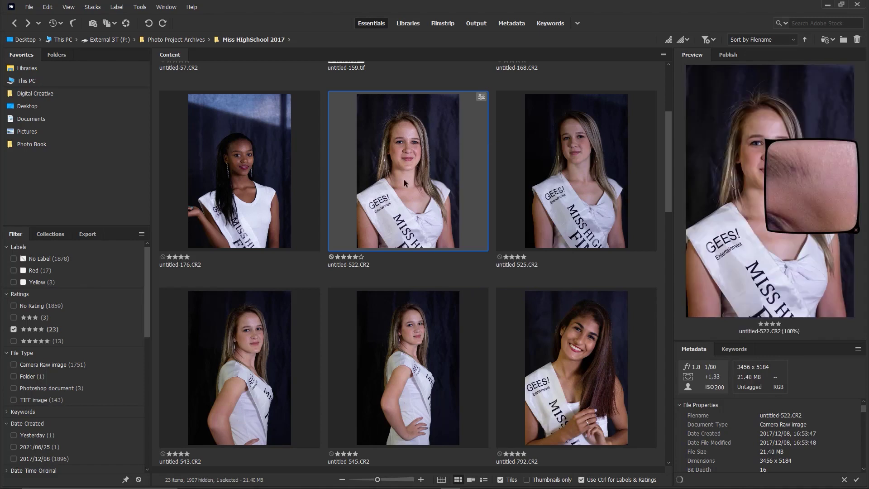
pyautogui.keyDown('ctrl'); pyautogui.click(616, 170); pyautogui.keyUp('ctrl')
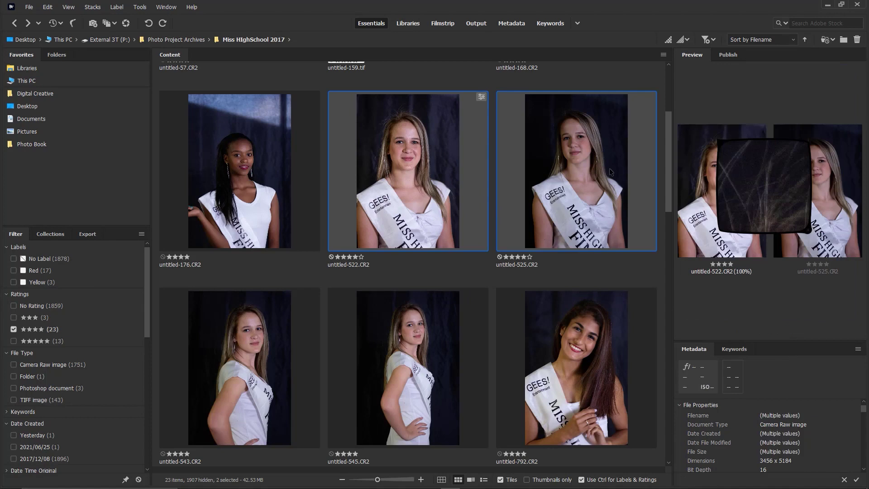
# Open only untitled-522.CR2 in Camera Raw.
pyautogui.click(395, 166)
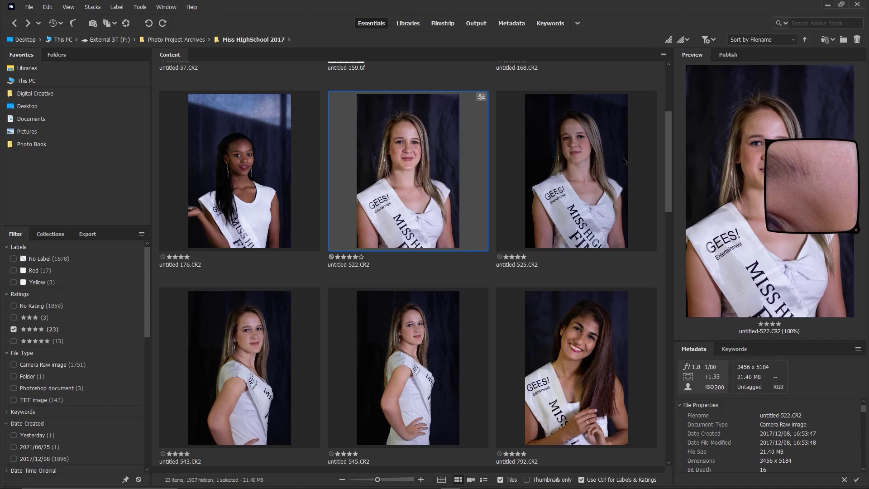
pyautogui.rightClick(423, 178)
pyautogui.click(473, 170)
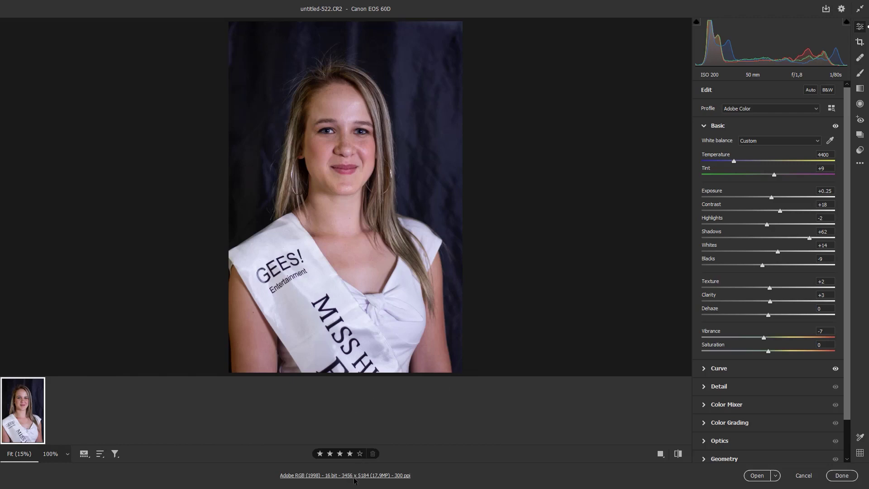
# Examine the Camera Raw workflow preferences, trying a colour depth of 8 Bits/Channel and setting it back to 16 Bits/Channel.
pyautogui.click(354, 478)
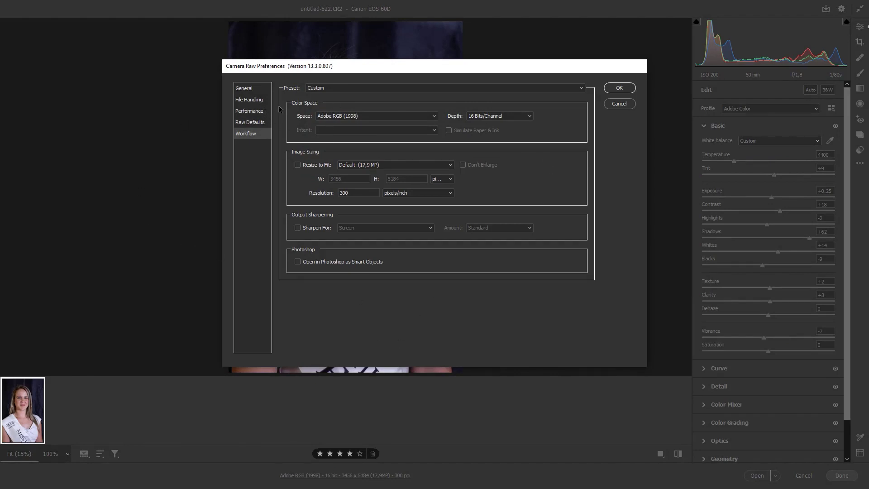
pyautogui.click(495, 116)
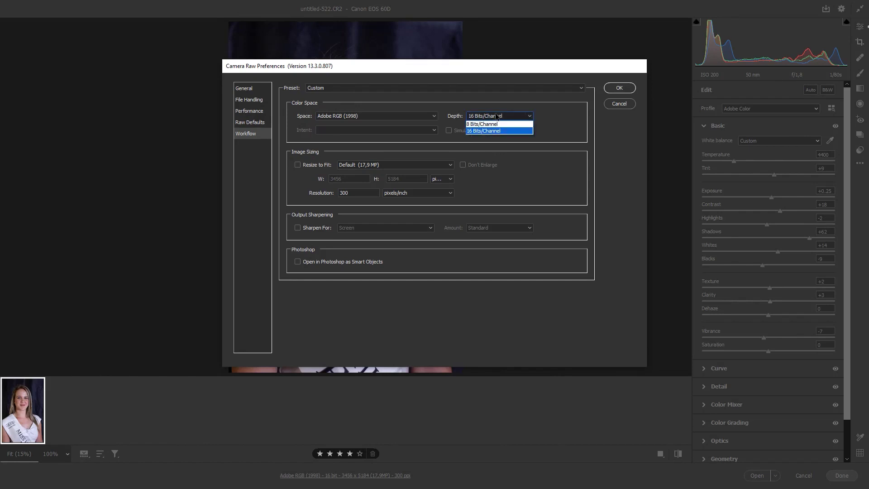
pyautogui.click(495, 125)
pyautogui.click(498, 116)
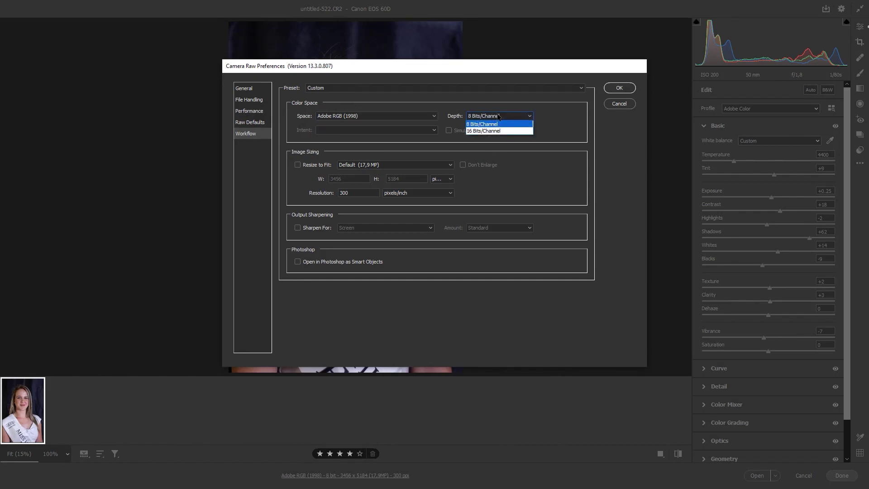
pyautogui.click(495, 131)
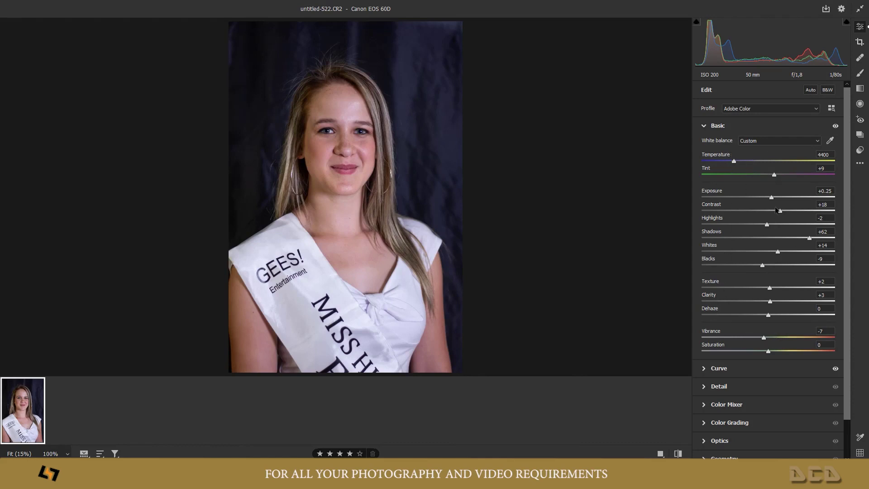
# Set the portrait's Whites to +17 and Contrast to +24 in the Basic adjustments.
pyautogui.moveTo(776, 250); pyautogui.dragTo(780, 251)
pyautogui.moveTo(780, 211); pyautogui.dragTo(784, 211)
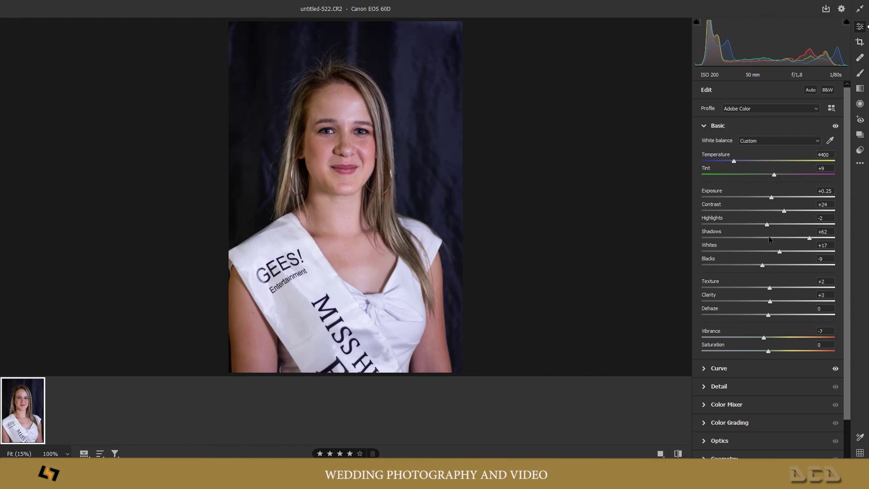
# Set the portrait's Exposure to +0.20 and Highlights to -5 in the Basic adjustments.
pyautogui.moveTo(772, 197); pyautogui.dragTo(765, 224)
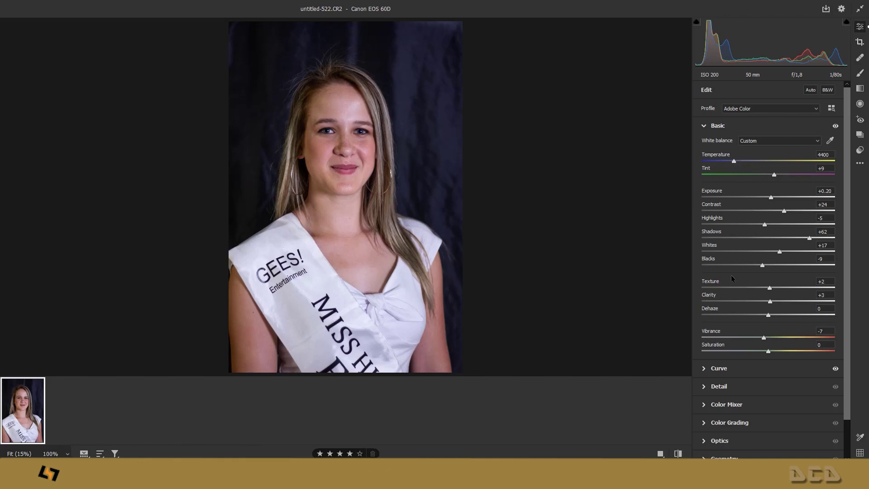
# Go through the red, green and blue channel curves and place the red curve's midpoint at input 131, output 127.
pyautogui.click(745, 371)
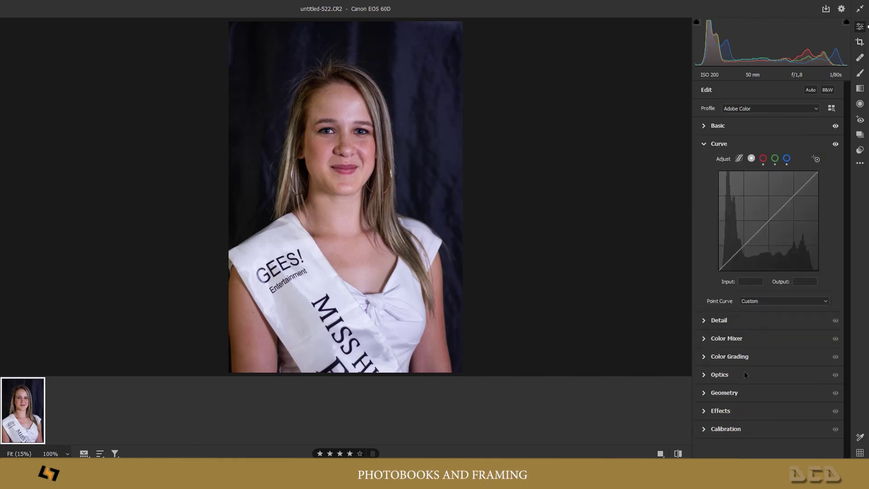
pyautogui.click(763, 158)
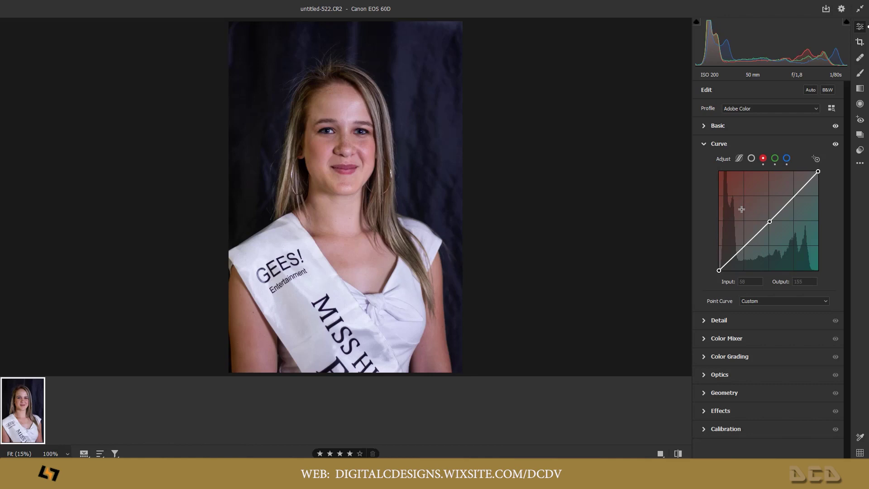
pyautogui.click(775, 160)
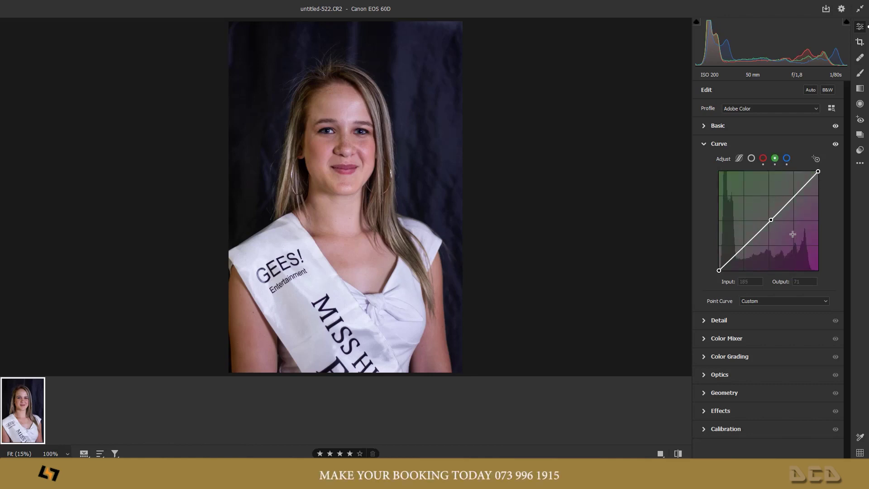
pyautogui.click(786, 158)
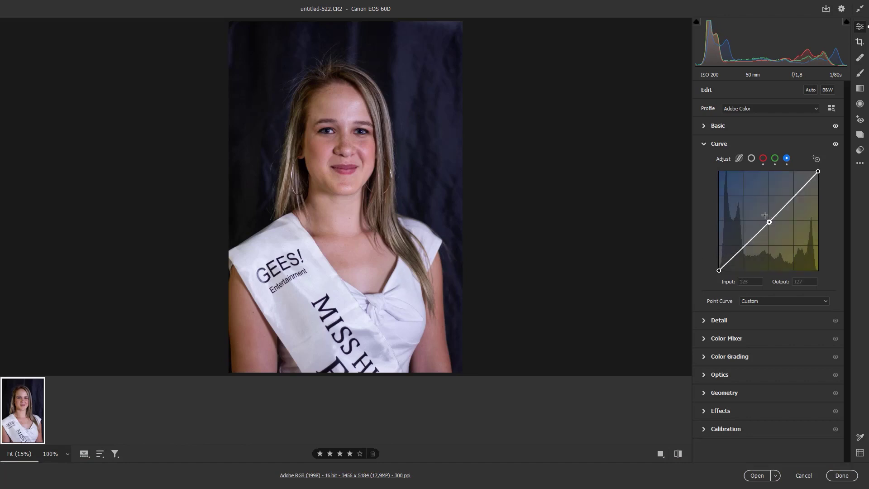
pyautogui.click(764, 159)
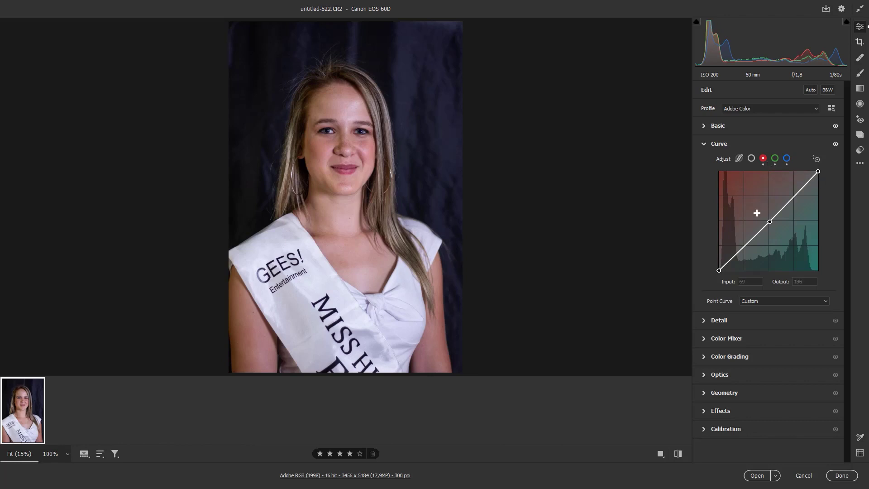
pyautogui.moveTo(770, 221); pyautogui.dragTo(770, 221)
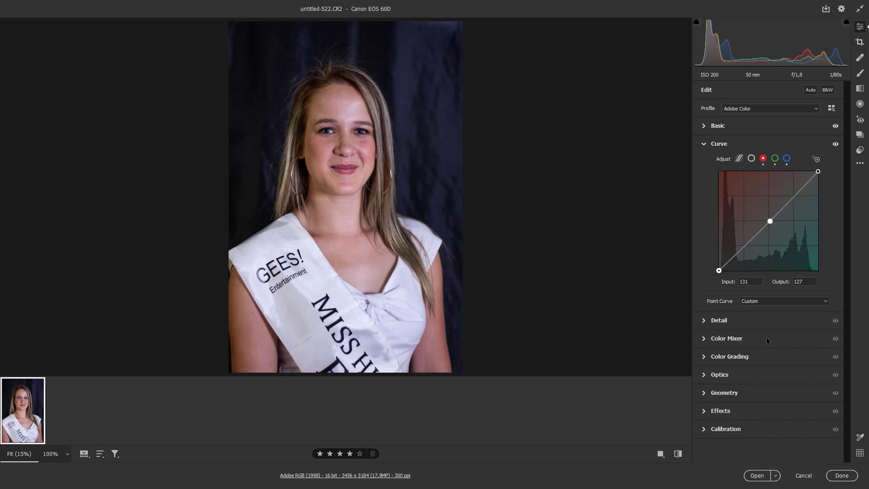
# Apply a light amount of noise reduction to the portrait in the Detail adjustments.
pyautogui.click(736, 321)
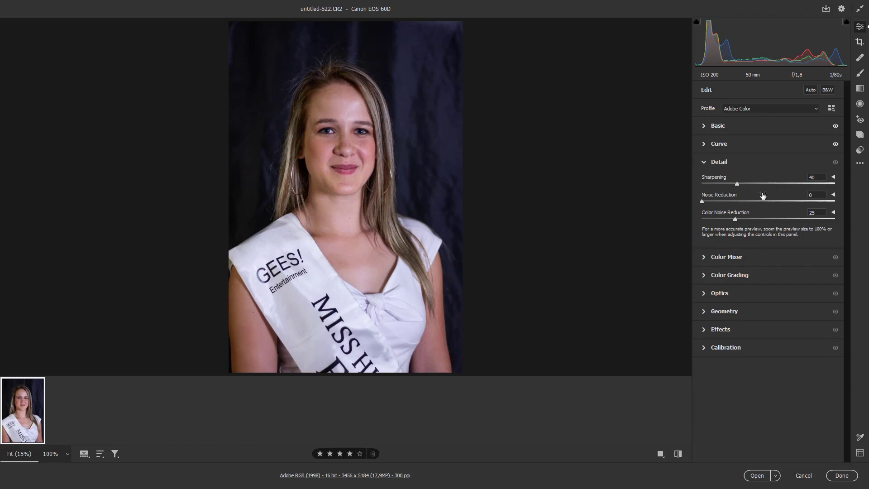
pyautogui.click(792, 182)
pyautogui.moveTo(705, 202); pyautogui.dragTo(725, 202)
# Enable lens profile corrections and chromatic aberration removal in the Optics adjustments.
pyautogui.click(709, 256)
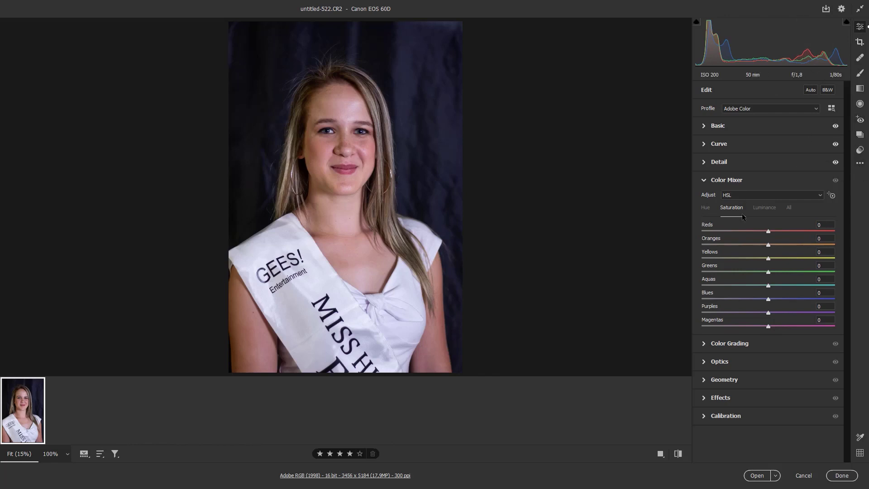
pyautogui.click(707, 345)
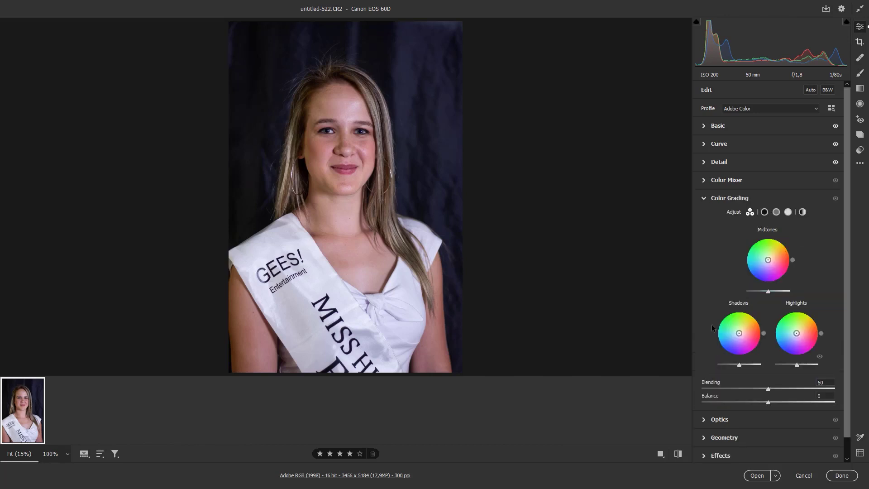
pyautogui.click(707, 425)
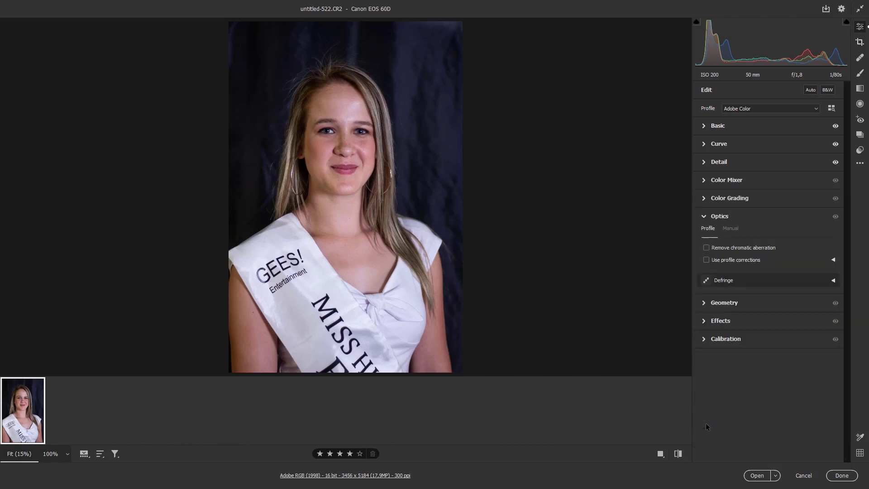
pyautogui.click(707, 260)
pyautogui.click(709, 249)
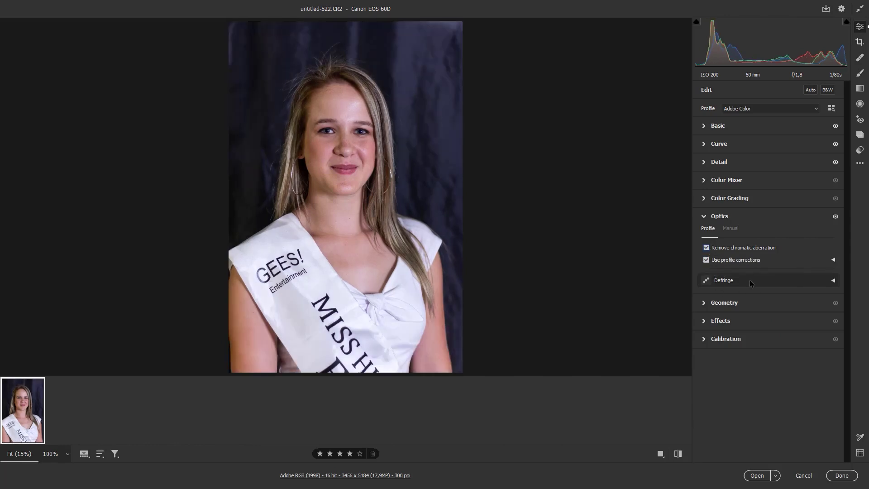
# Set the portrait's Vignetting to +1 in the Effects adjustments.
pyautogui.click(707, 306)
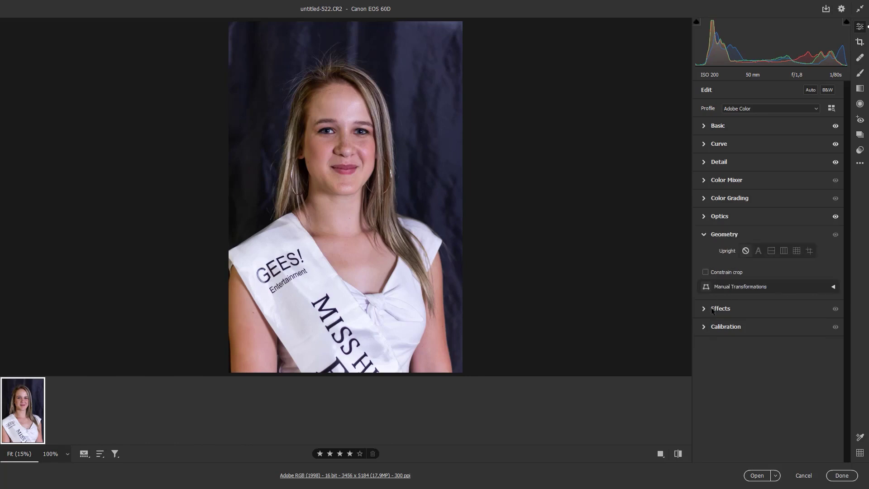
pyautogui.click(709, 309)
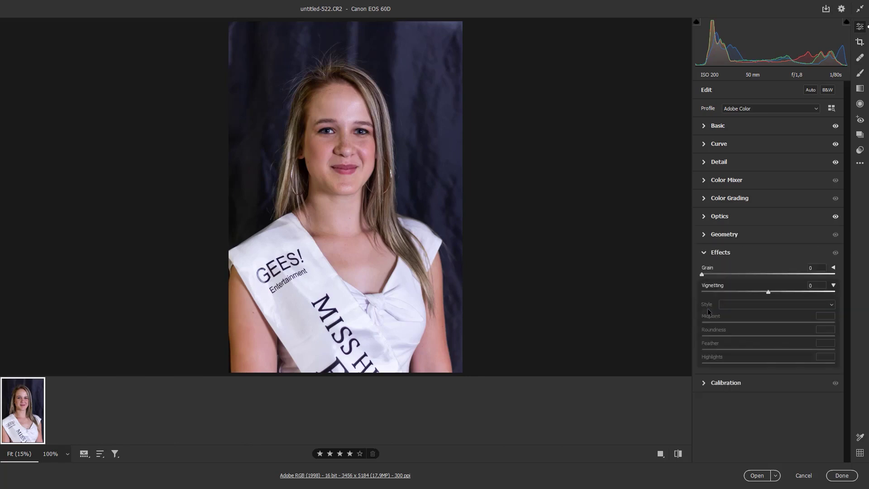
pyautogui.moveTo(768, 293)
pyautogui.mouseDown()
pyautogui.moveTo(756, 296)
pyautogui.moveTo(769, 294)
pyautogui.mouseUp()
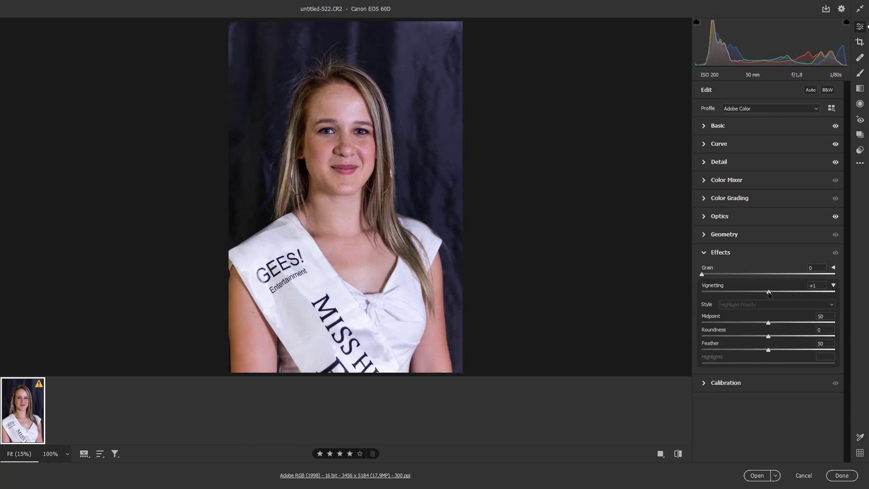
# Look over the Calibration controls and open the adjusted portrait in Photoshop.
pyautogui.click(707, 384)
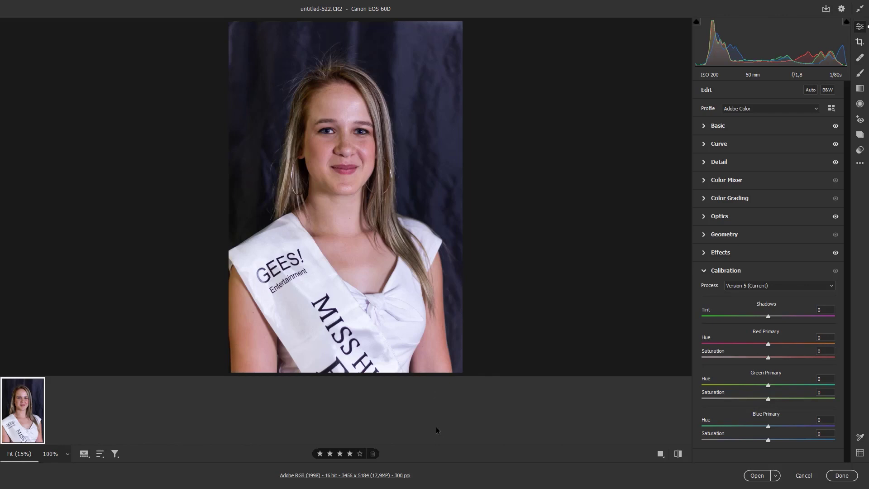
pyautogui.click(755, 475)
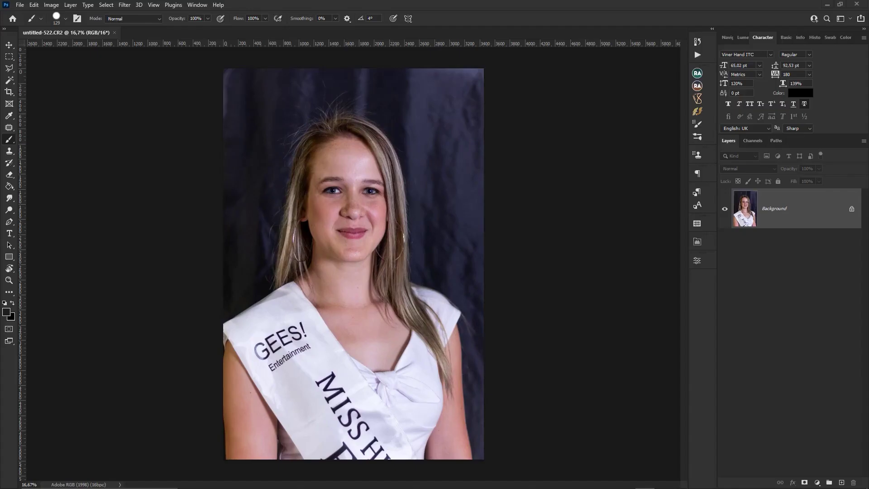